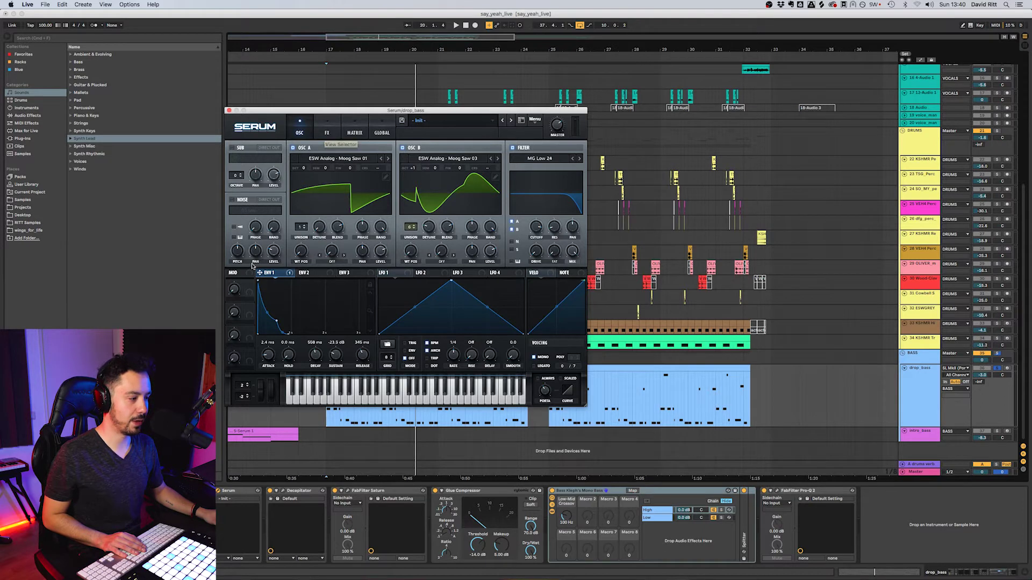
Step: Compare the bass sound with Serum's MG Low 18 effects filter bypassed and re-enabled during playback
{"action": "left_click", "coordinate": [325, 133]}
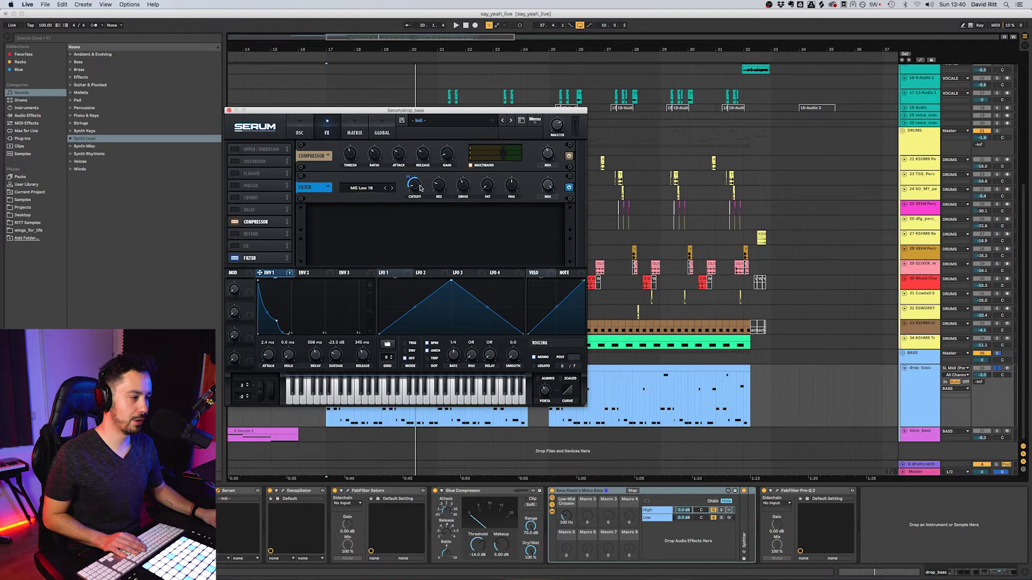
{"action": "left_click_drag", "start_coordinate": [369, 115], "coordinate": [365, 82]}
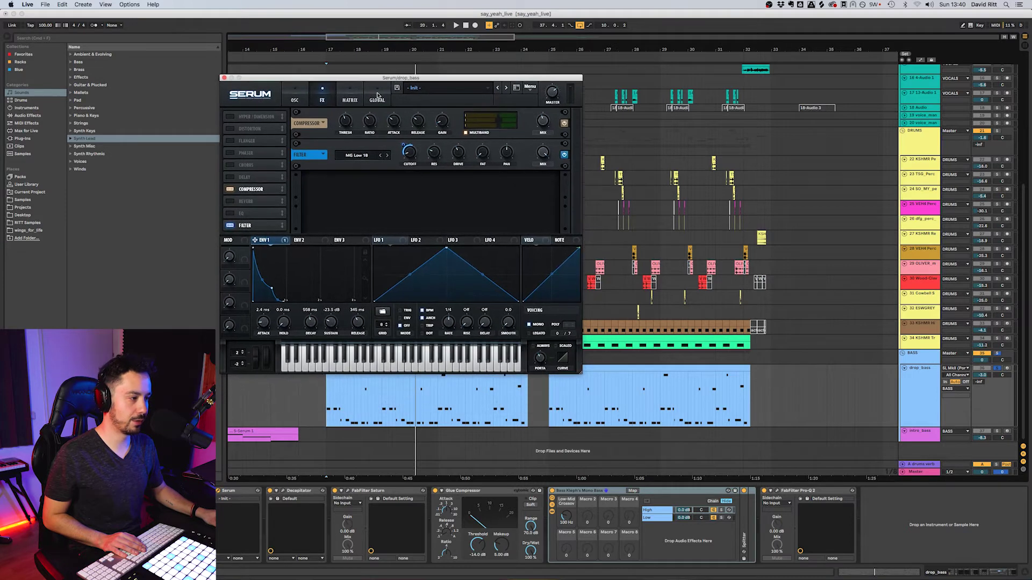
{"action": "left_click", "coordinate": [565, 155]}
{"action": "key", "text": "space"}
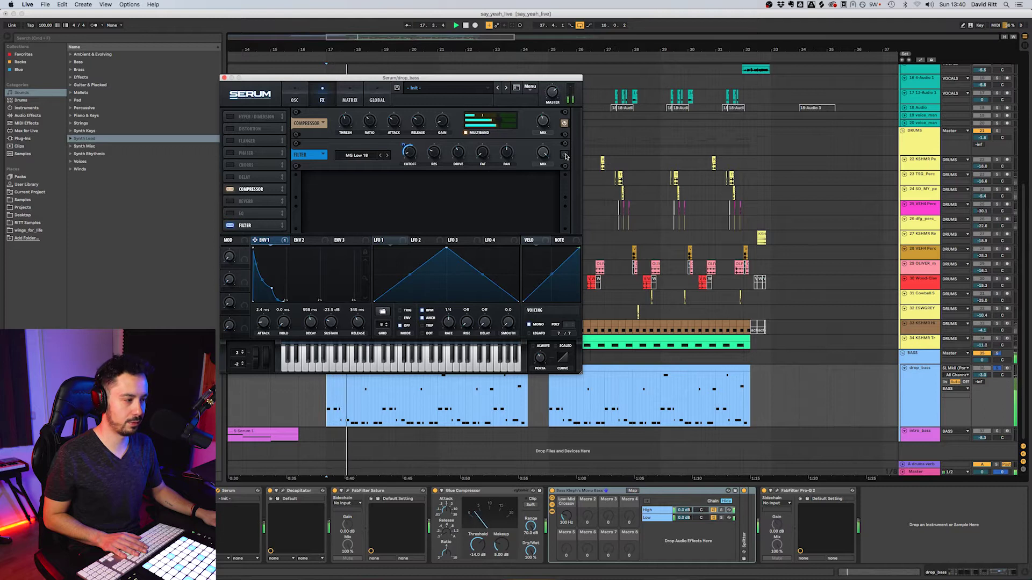
{"action": "key", "text": "space"}
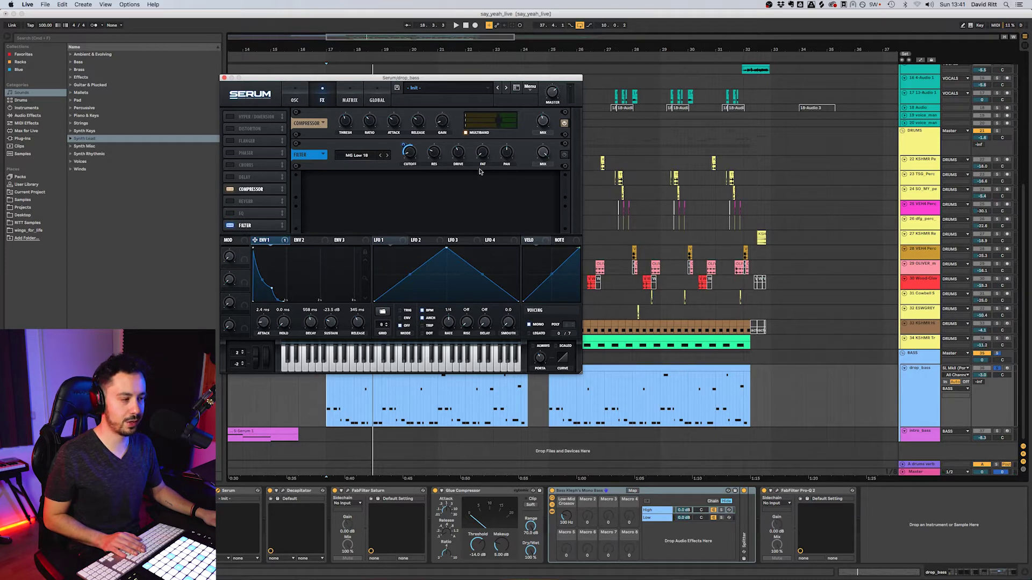
{"action": "left_click", "coordinate": [564, 156]}
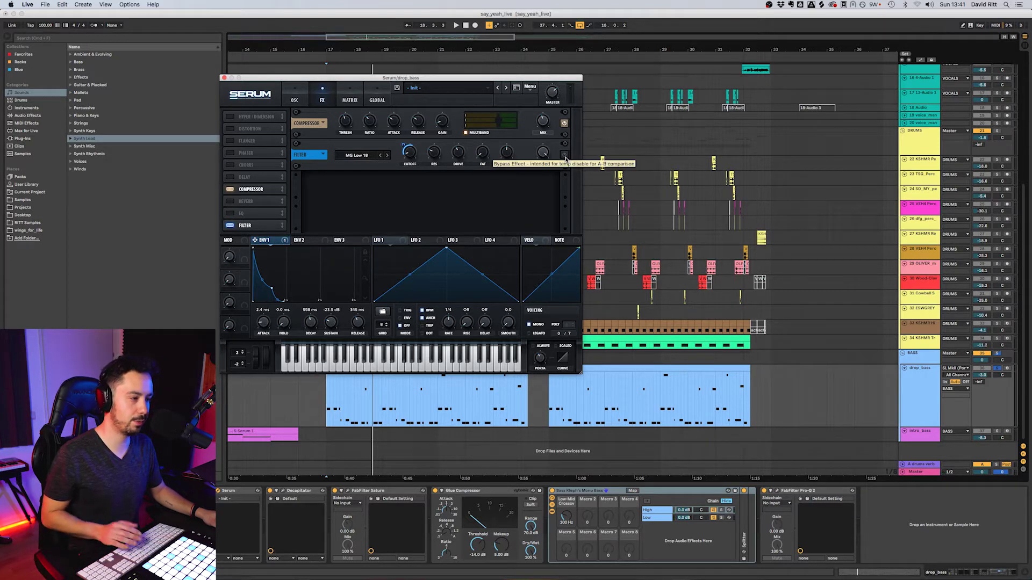
{"action": "key", "text": "space"}
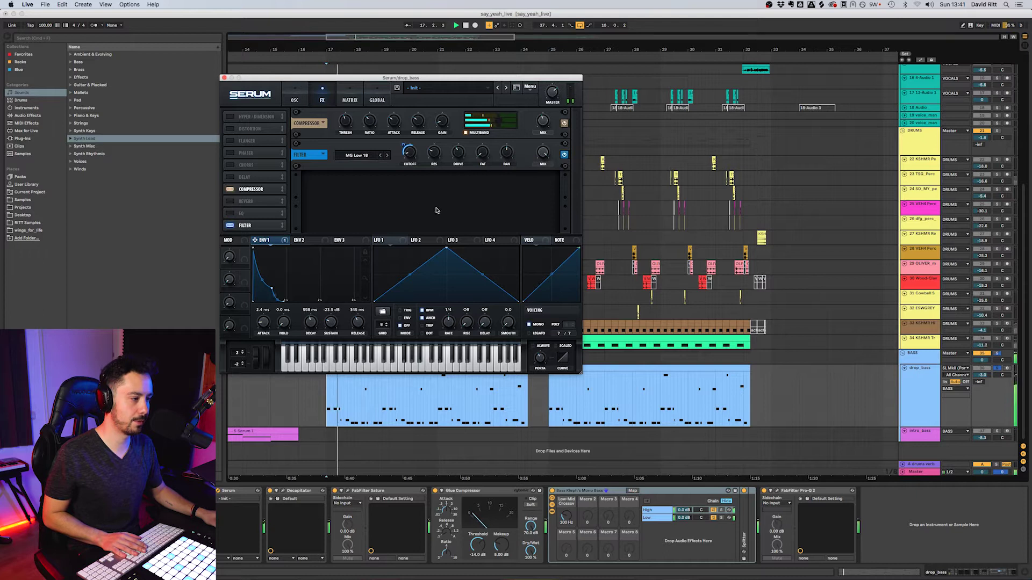
Step: Audition oscillator A alone by switching oscillator B off during playback, and switch oscillator B back on
{"action": "left_click", "coordinate": [295, 100]}
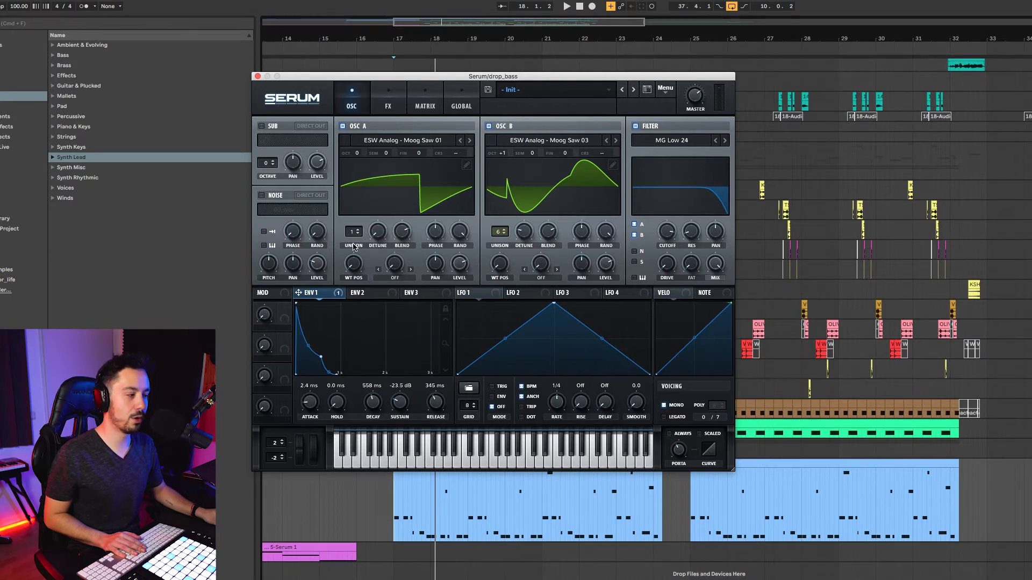
{"action": "left_click", "coordinate": [489, 127]}
{"action": "key", "text": "space"}
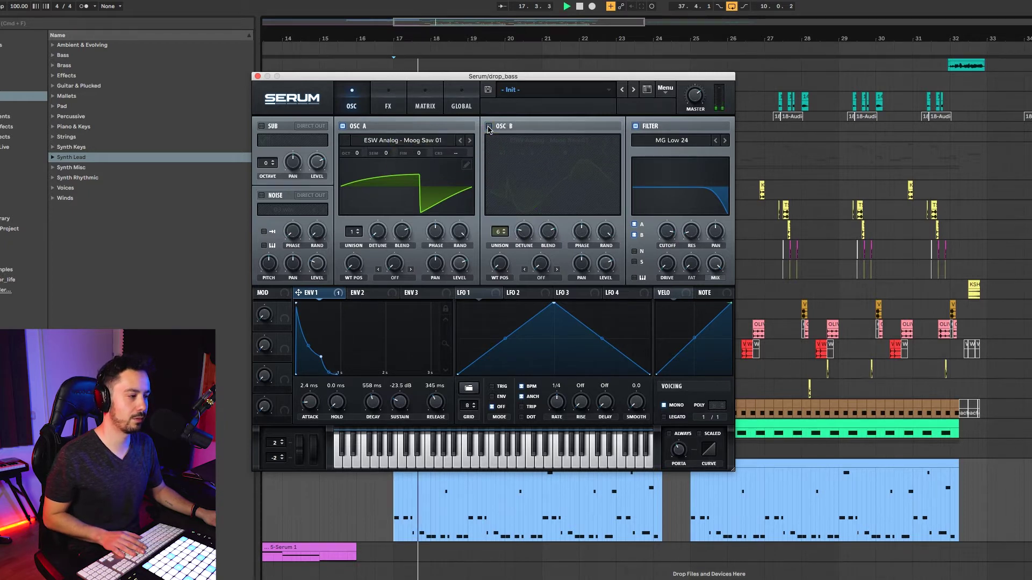
{"action": "key", "text": "space"}
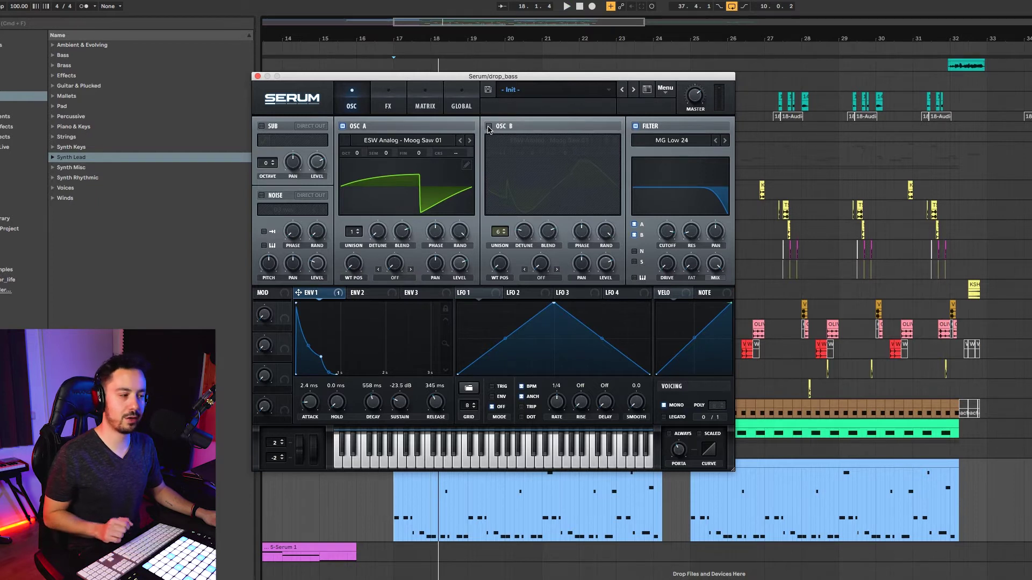
{"action": "left_click", "coordinate": [488, 126]}
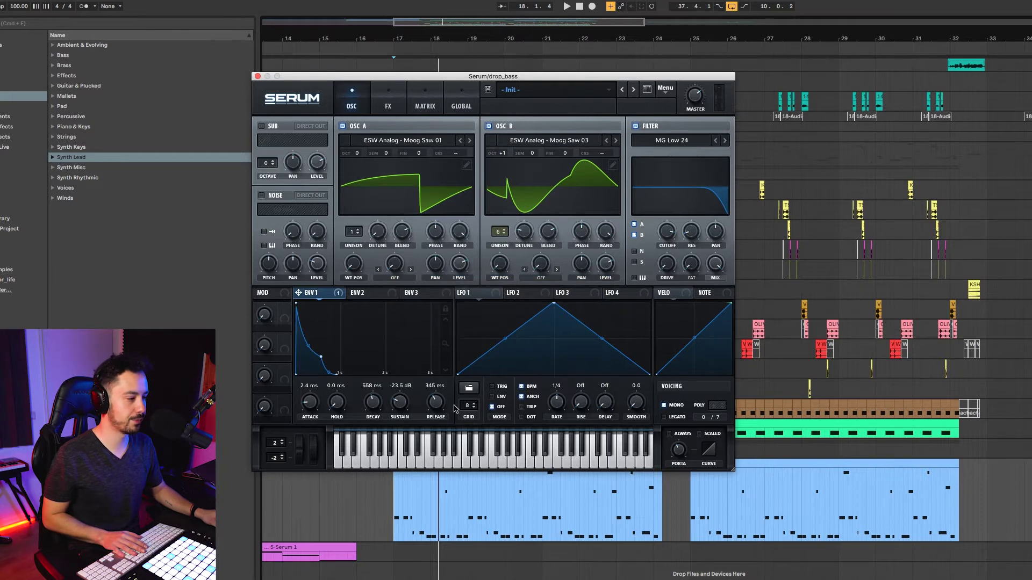
Step: Audition oscillator B alone with oscillator A switched off, and play both oscillators together again
{"action": "left_click", "coordinate": [342, 126]}
{"action": "key", "text": "space"}
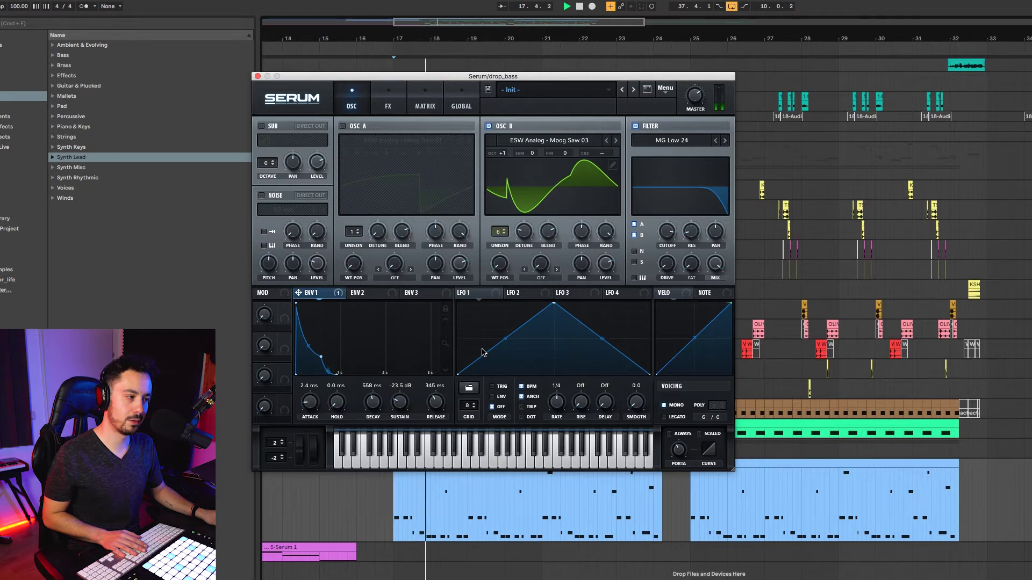
{"action": "key", "text": "space"}
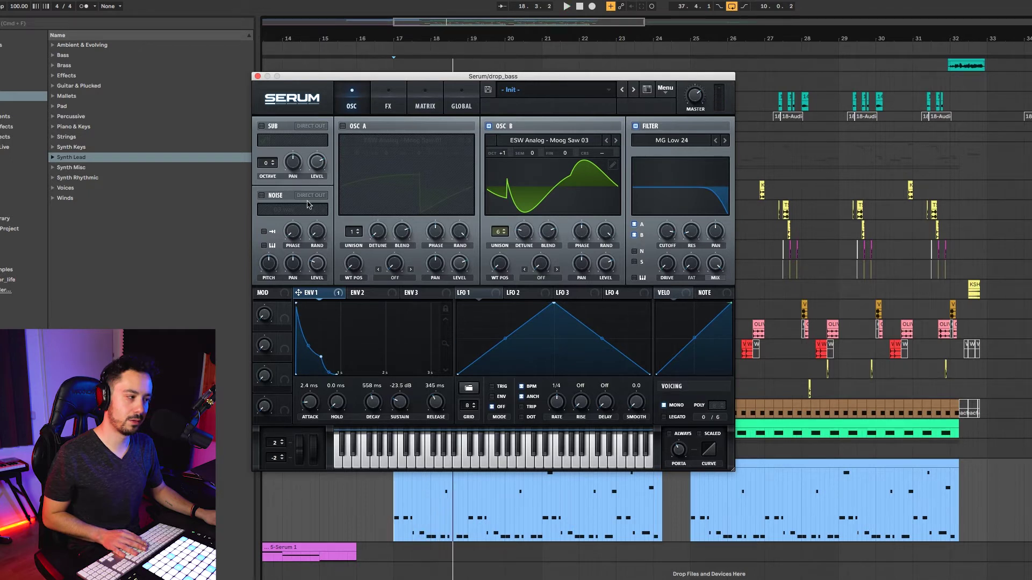
{"action": "left_click", "coordinate": [342, 127]}
{"action": "key", "text": "space"}
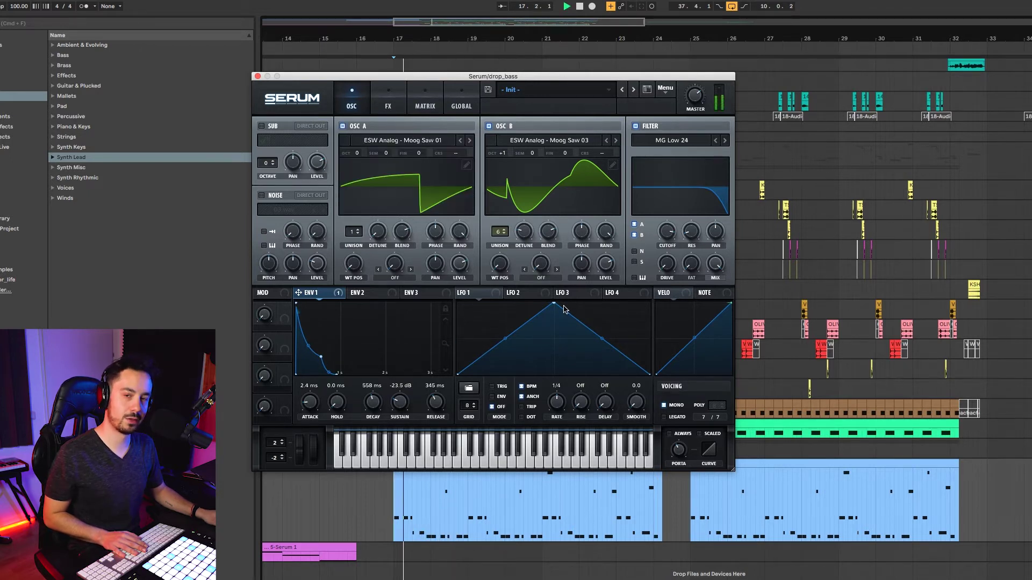
{"action": "key", "text": "space"}
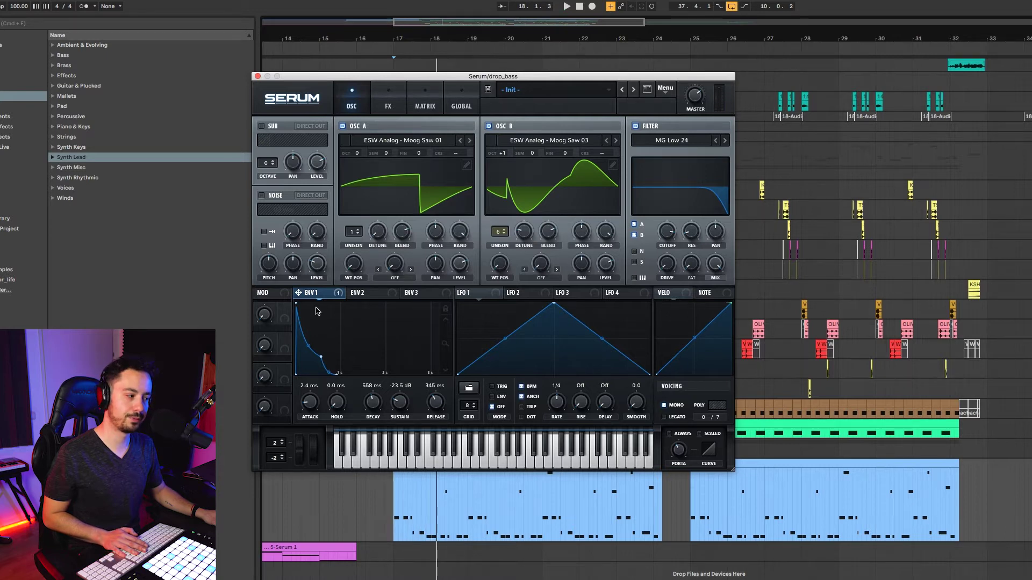
{"action": "left_click", "coordinate": [675, 409]}
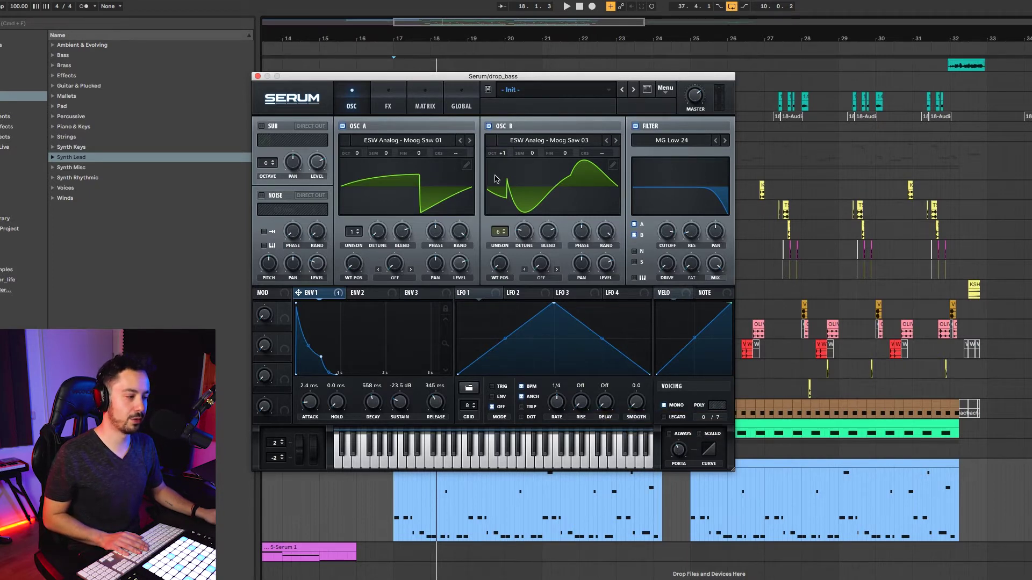
Step: Open the notes of the first drop_bass clip and play the bass pattern to examine it
{"action": "left_click_drag", "start_coordinate": [473, 81], "coordinate": [478, 37]}
{"action": "double_click", "coordinate": [541, 461]}
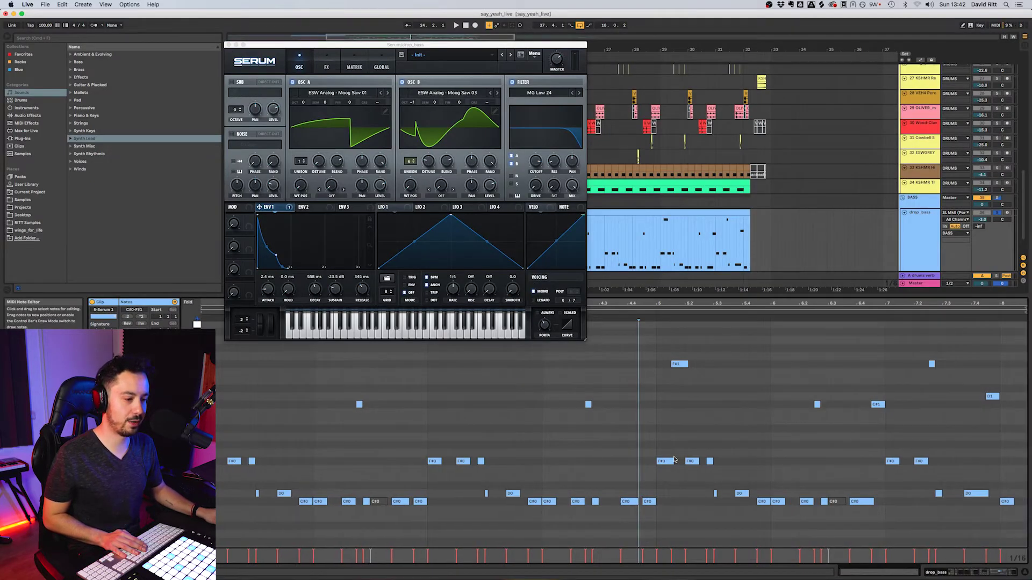
{"action": "left_click_drag", "start_coordinate": [665, 304], "coordinate": [650, 338]}
{"action": "left_click", "coordinate": [617, 320]}
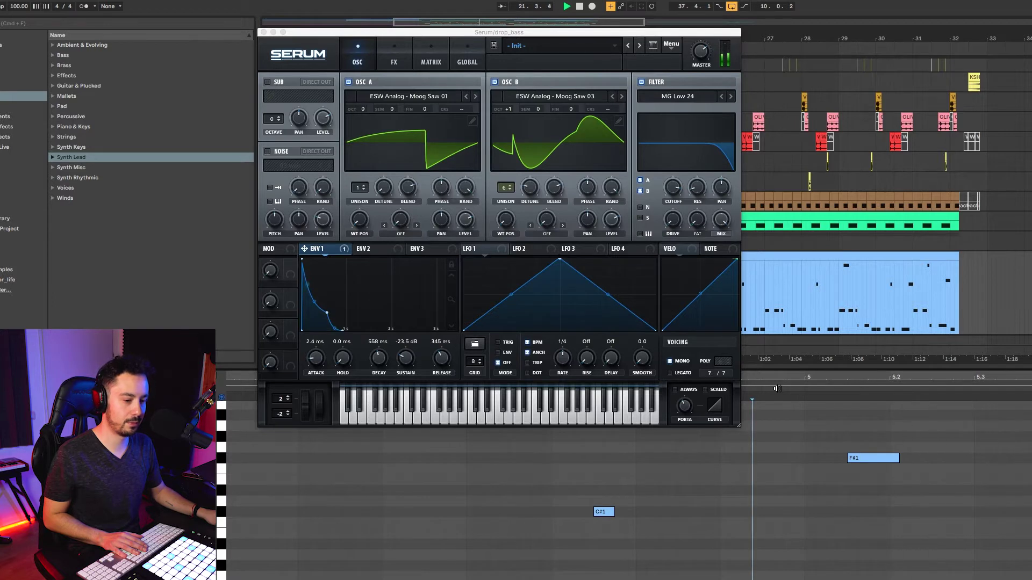
{"action": "scroll", "coordinate": [927, 509], "scroll_direction": "down", "scroll_amount": 2}
{"action": "scroll", "coordinate": [924, 508], "scroll_direction": "right", "scroll_amount": 4}
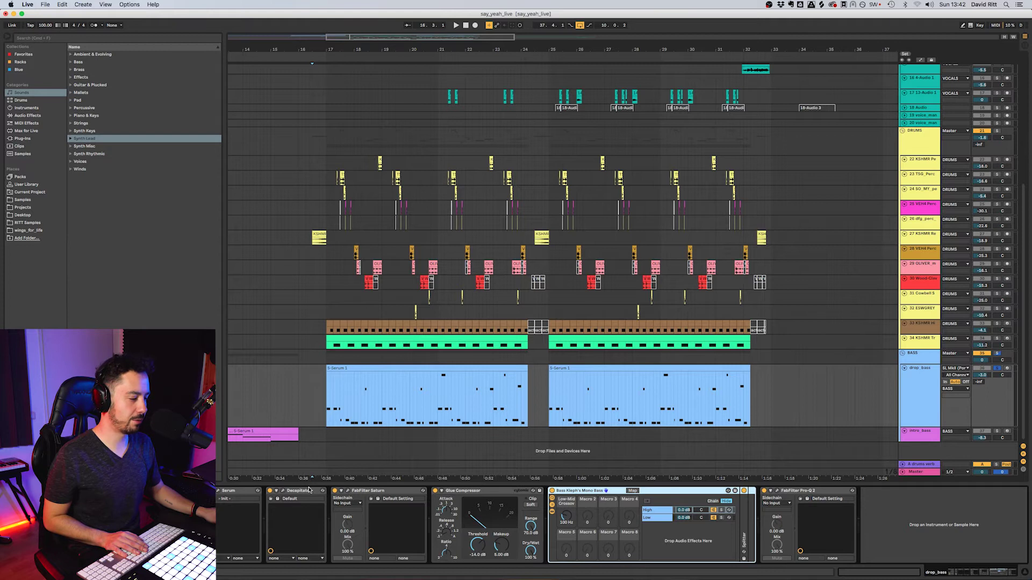
Step: Go through the bass effects chain: Decapitator, FabFilter Saturn, Glue Compressor and Bass Kleph's Mono Bass rack
{"action": "left_click", "coordinate": [288, 492]}
{"action": "left_click", "coordinate": [283, 491]}
{"action": "left_click", "coordinate": [283, 490]}
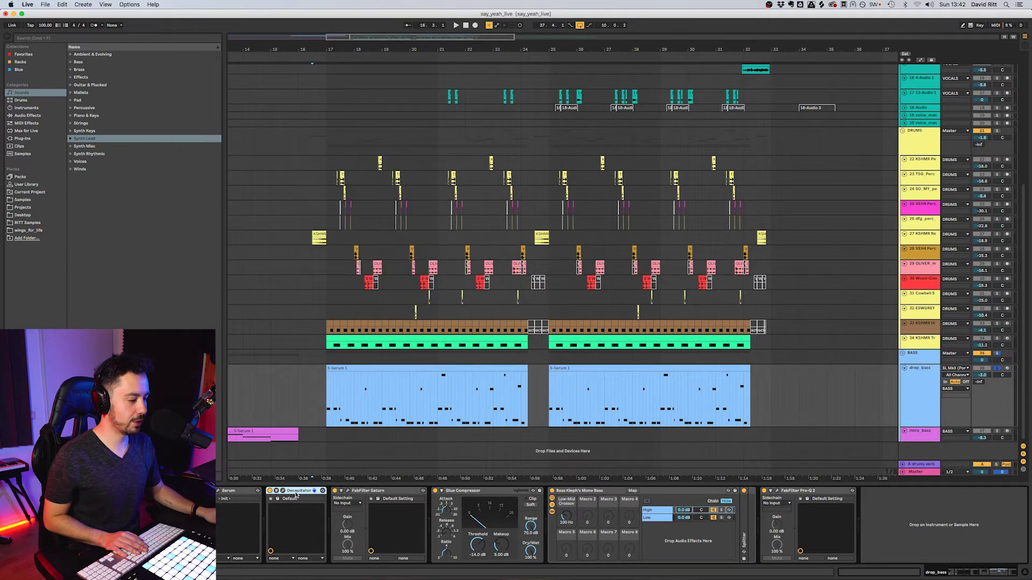
{"action": "left_click", "coordinate": [348, 490]}
{"action": "left_click", "coordinate": [348, 490]}
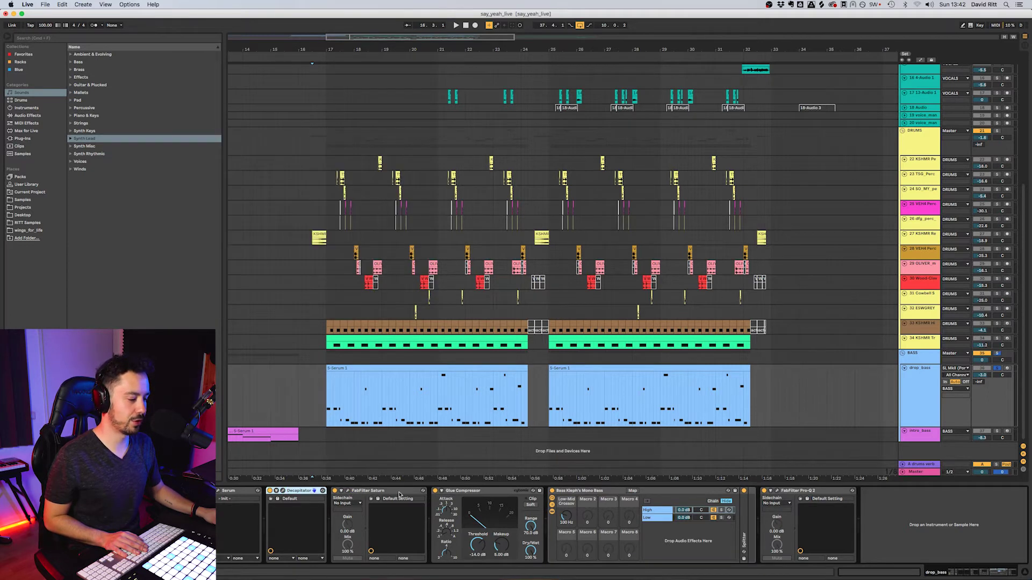
{"action": "left_click", "coordinate": [465, 492]}
{"action": "left_click", "coordinate": [593, 492]}
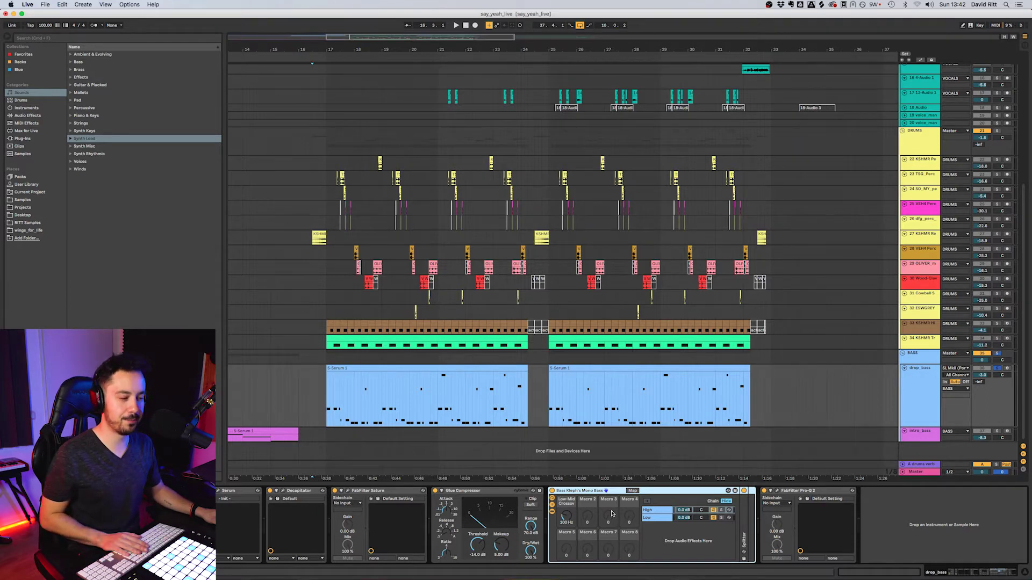
Step: Solo the DRUMS group and the KICK track, and start playback from bar 17
{"action": "left_click", "coordinate": [618, 411]}
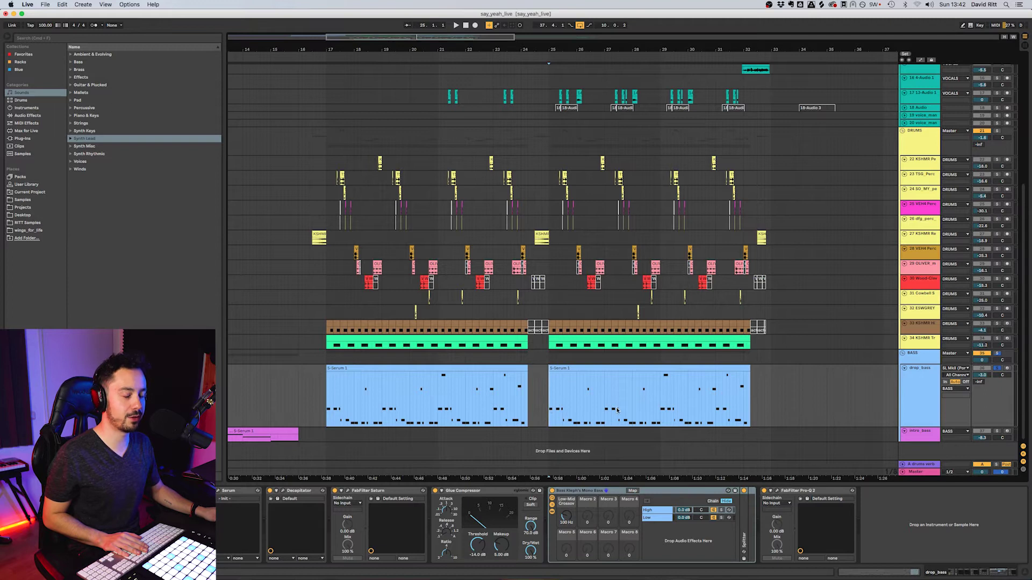
{"action": "scroll", "coordinate": [530, 403], "scroll_direction": "left", "scroll_amount": 1}
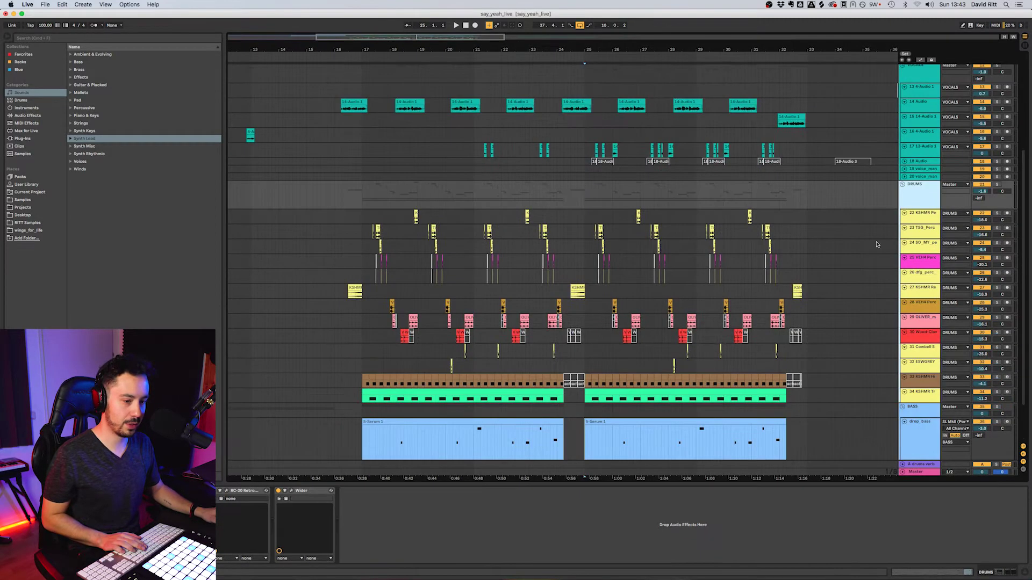
{"action": "scroll", "coordinate": [877, 244], "scroll_direction": "up", "scroll_amount": 2}
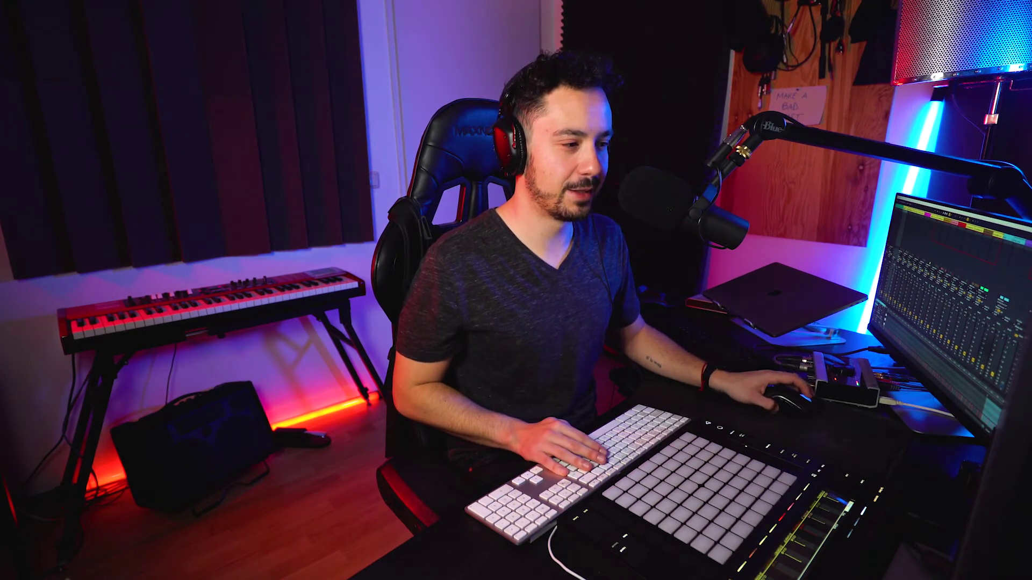
{"action": "scroll", "coordinate": [514, 321], "scroll_direction": "down", "scroll_amount": 3}
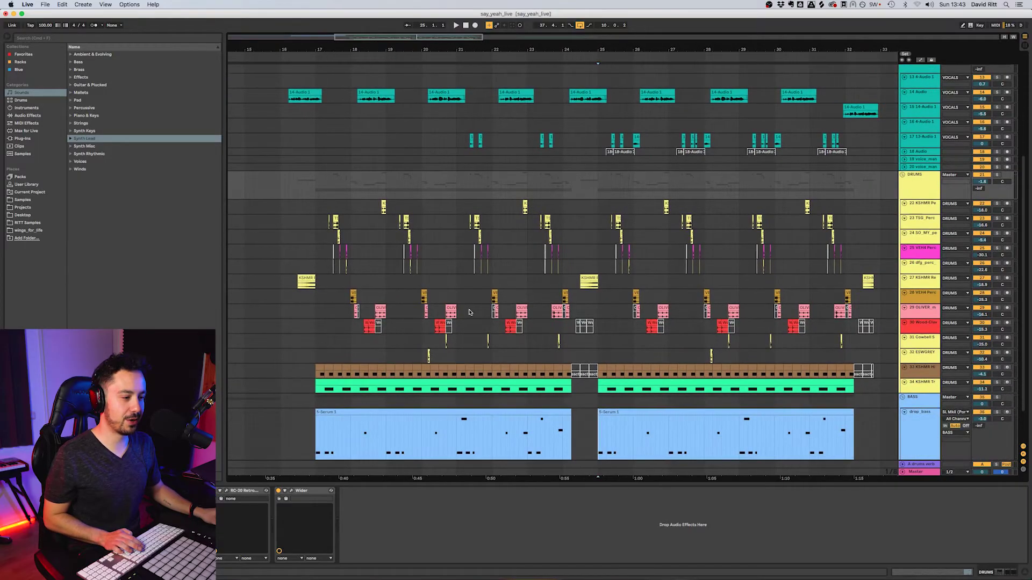
{"action": "scroll", "coordinate": [387, 280], "scroll_direction": "up", "scroll_amount": 1}
{"action": "scroll", "coordinate": [387, 279], "scroll_direction": "right", "scroll_amount": 1}
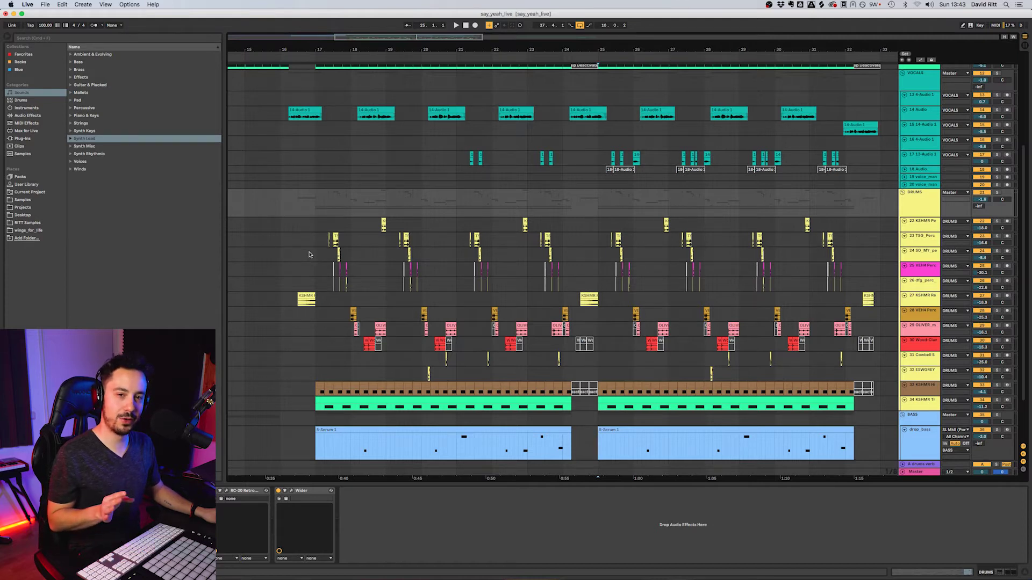
{"action": "scroll", "coordinate": [368, 282], "scroll_direction": "down", "scroll_amount": 1}
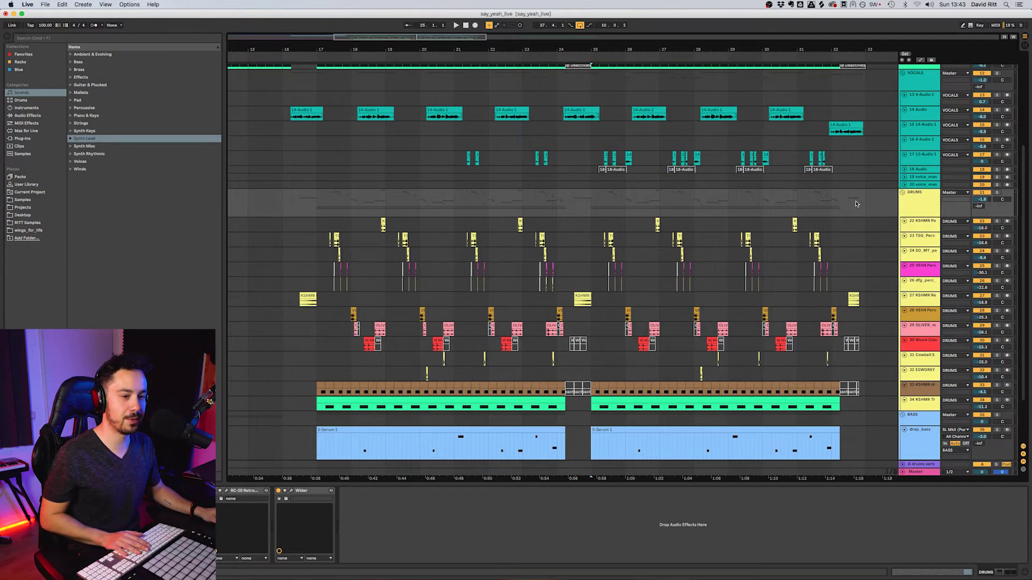
{"action": "left_click", "coordinate": [997, 192]}
{"action": "scroll", "coordinate": [935, 186], "scroll_direction": "up", "scroll_amount": 3}
{"action": "left_click", "coordinate": [998, 151]}
{"action": "left_click", "coordinate": [316, 318]}
{"action": "key", "text": "space"}
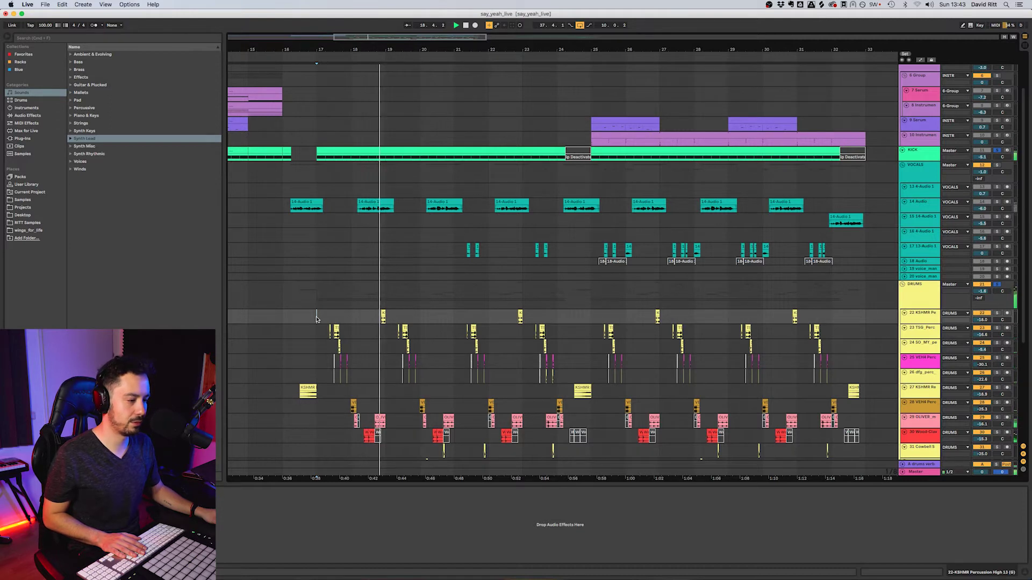
Step: Examine how the percussion clips in the DRUMS group are arranged across the drop while they play
{"action": "scroll", "coordinate": [369, 361], "scroll_direction": "down", "scroll_amount": 2}
{"action": "scroll", "coordinate": [369, 360], "scroll_direction": "up", "scroll_amount": 3}
{"action": "scroll", "coordinate": [368, 360], "scroll_direction": "right", "scroll_amount": 2}
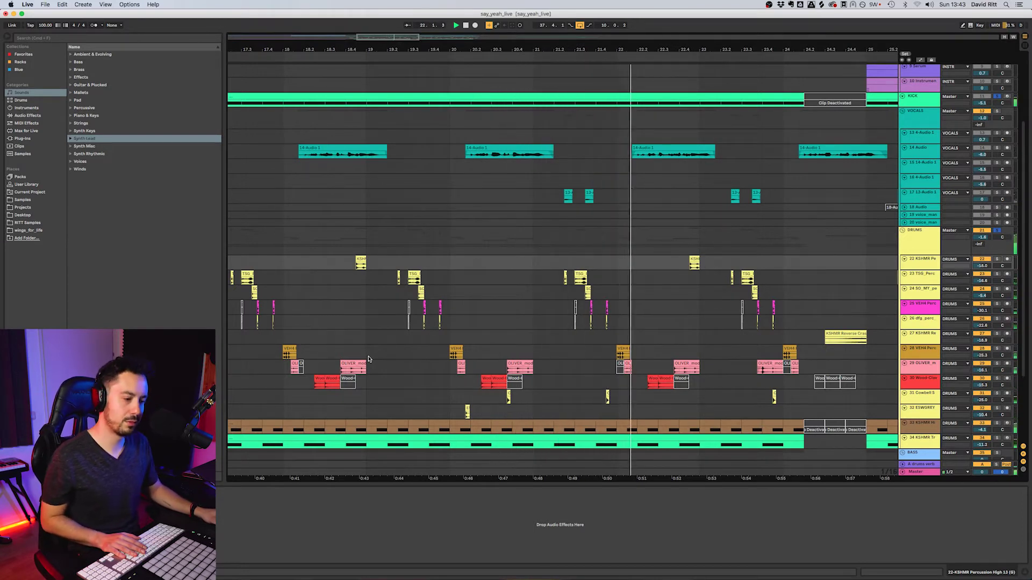
{"action": "scroll", "coordinate": [368, 359], "scroll_direction": "up", "scroll_amount": 2}
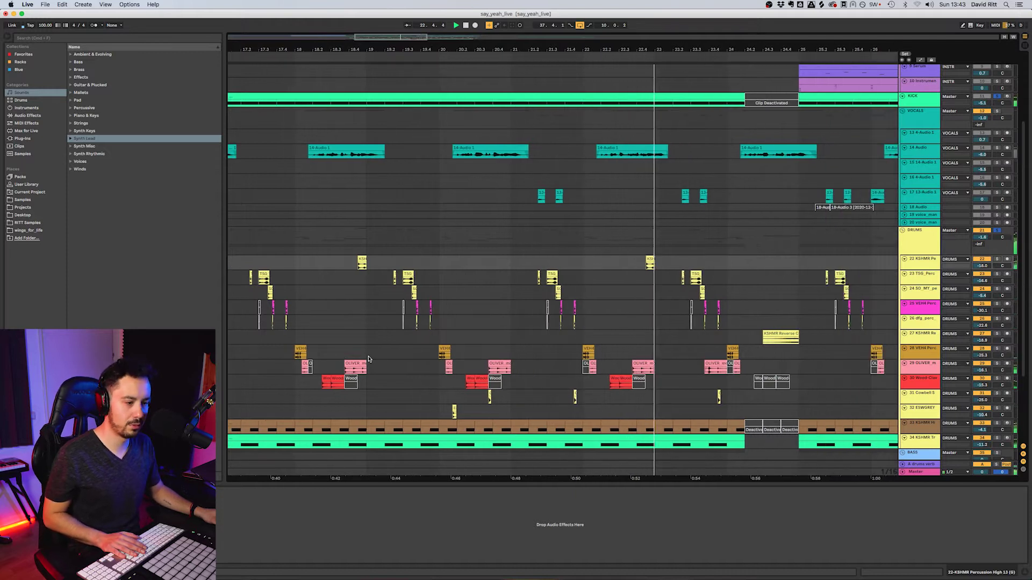
{"action": "scroll", "coordinate": [630, 324], "scroll_direction": "right", "scroll_amount": 3}
{"action": "scroll", "coordinate": [630, 324], "scroll_direction": "right", "scroll_amount": 4}
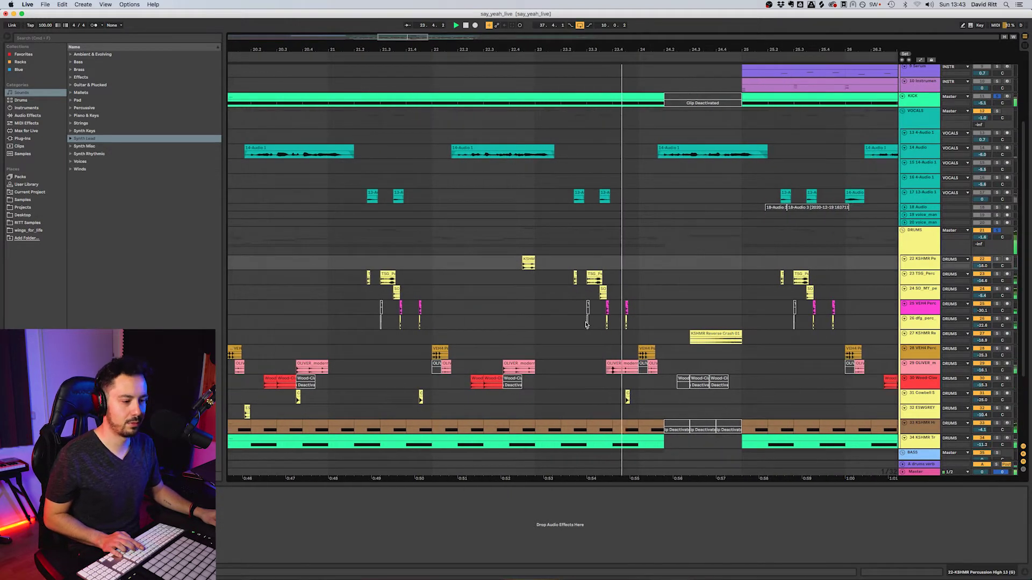
{"action": "scroll", "coordinate": [585, 324], "scroll_direction": "down", "scroll_amount": 2}
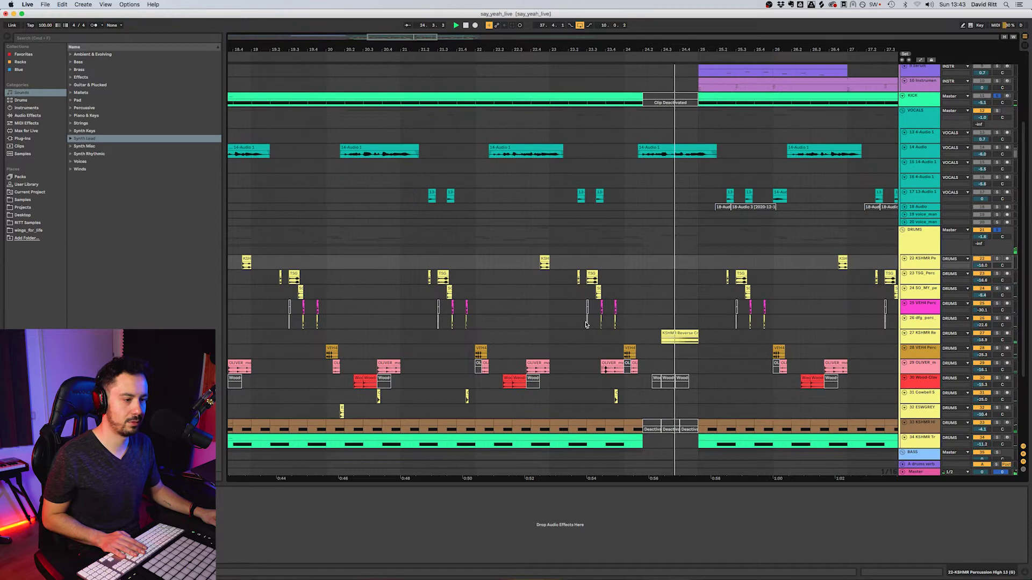
{"action": "scroll", "coordinate": [586, 325], "scroll_direction": "down", "scroll_amount": 3}
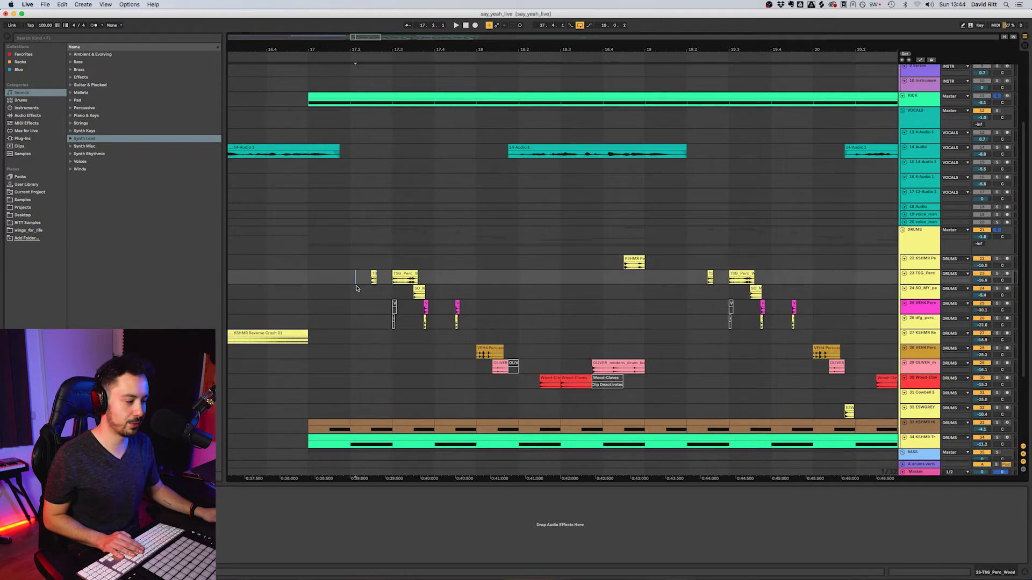
Step: Select the longer TSG_Perc_Wood clip in bar 17 on track 23
{"action": "left_click", "coordinate": [453, 289]}
{"action": "left_click", "coordinate": [408, 308]}
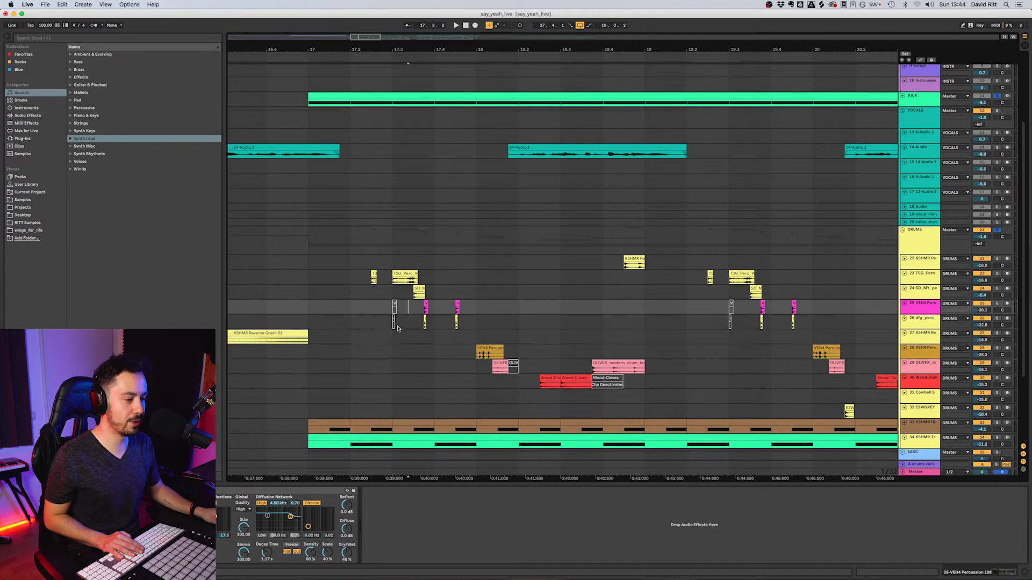
{"action": "left_click", "coordinate": [392, 281]}
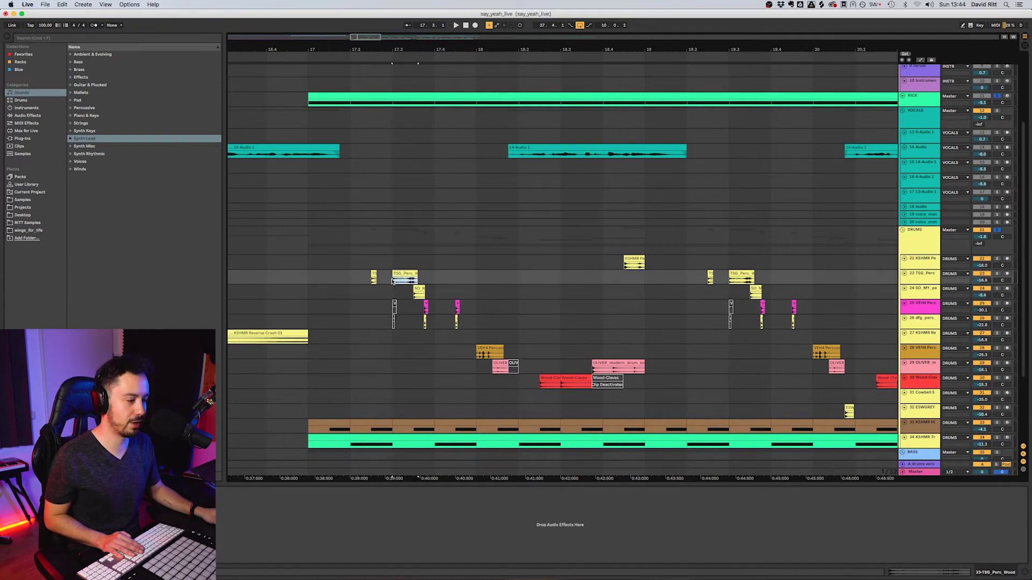
Step: Examine how the percussion clips on tracks 25 to 29 of the DRUMS group are layered and repeated across the drop
{"action": "left_click", "coordinate": [414, 323]}
{"action": "left_click", "coordinate": [426, 336]}
{"action": "left_click", "coordinate": [439, 353]}
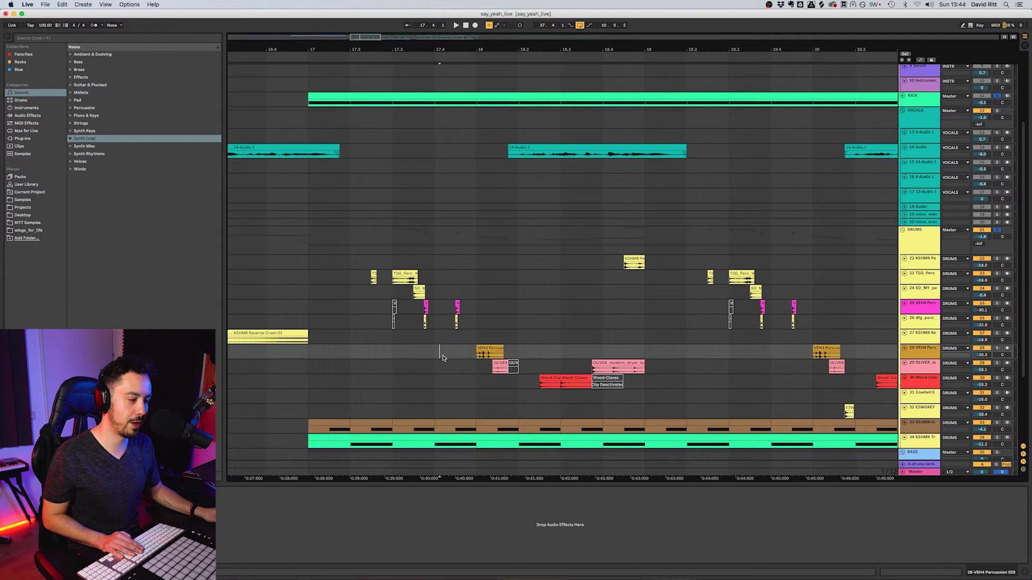
{"action": "left_click", "coordinate": [450, 367]}
{"action": "key", "text": "minus"}
{"action": "key", "text": "minus"}
{"action": "key", "text": "minus"}
{"action": "key", "text": "minus"}
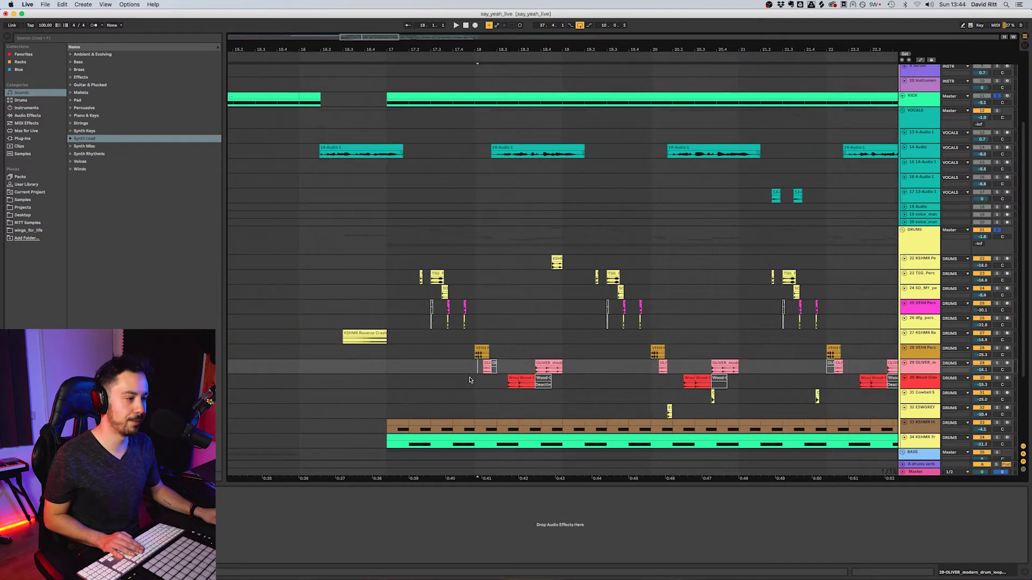
{"action": "scroll", "coordinate": [435, 374], "scroll_direction": "right", "scroll_amount": 1}
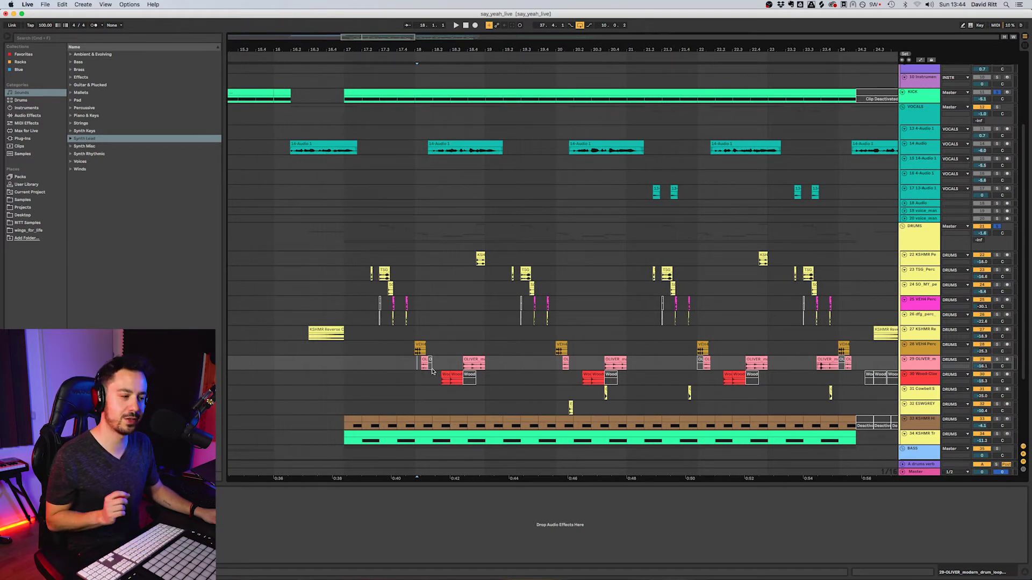
{"action": "scroll", "coordinate": [432, 371], "scroll_direction": "down", "scroll_amount": 4}
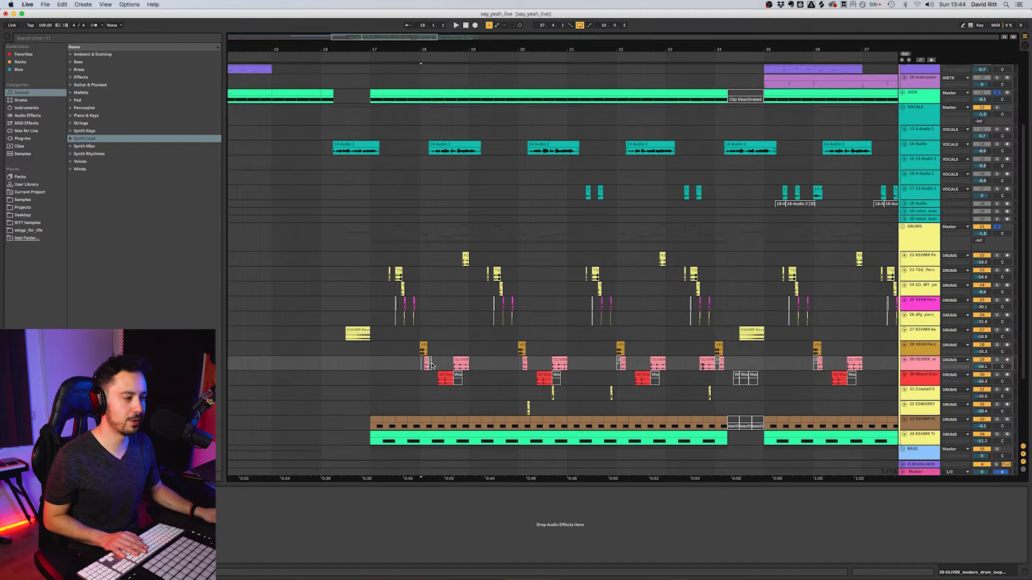
{"action": "scroll", "coordinate": [432, 366], "scroll_direction": "up", "scroll_amount": 4}
{"action": "scroll", "coordinate": [433, 364], "scroll_direction": "down", "scroll_amount": 4}
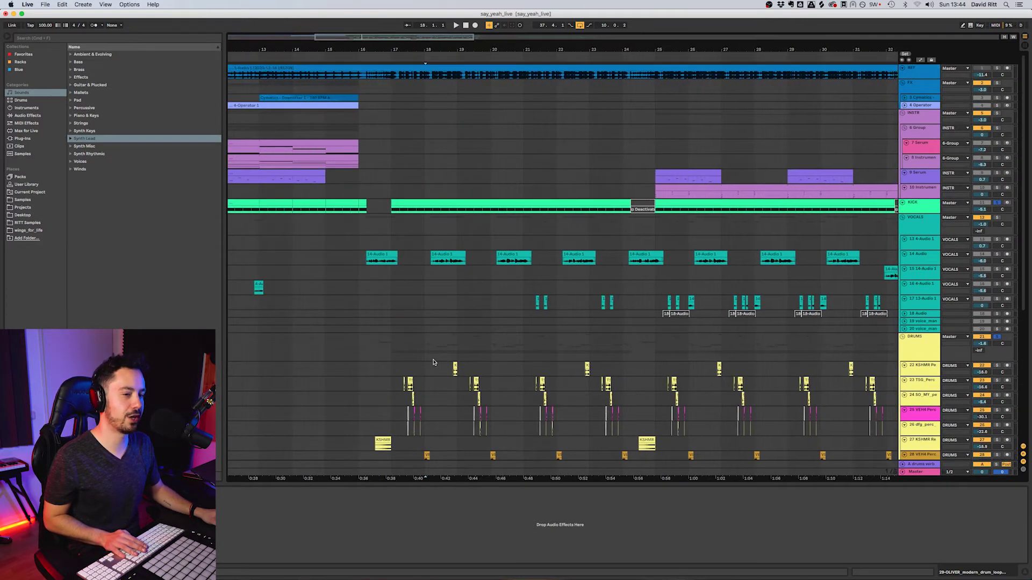
Step: Place the playback start in bar 1 of the 9 Serum clip and solo that track
{"action": "scroll", "coordinate": [530, 267], "scroll_direction": "left", "scroll_amount": 10}
{"action": "scroll", "coordinate": [530, 267], "scroll_direction": "down", "scroll_amount": 2}
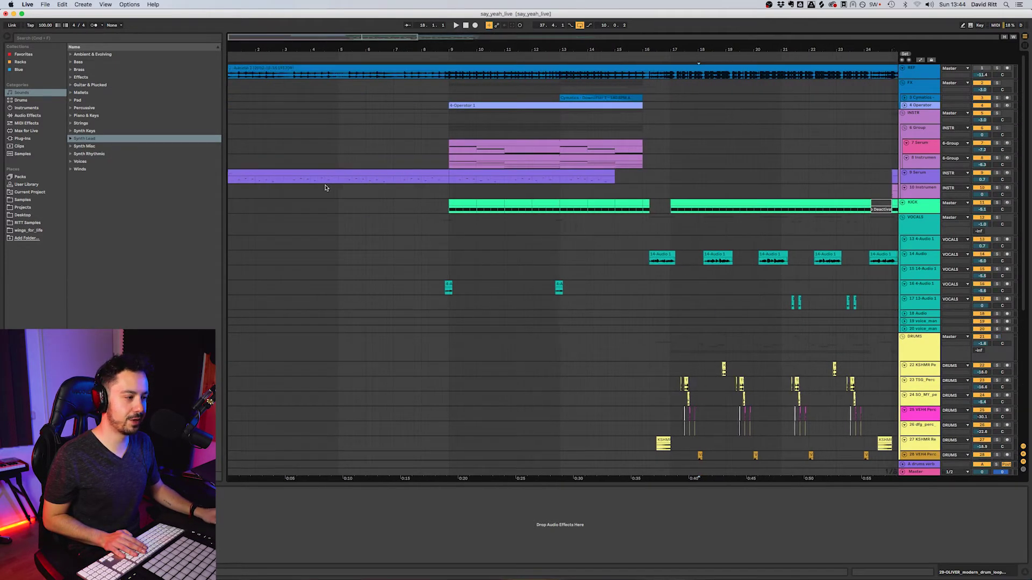
{"action": "scroll", "coordinate": [324, 191], "scroll_direction": "up", "scroll_amount": 2}
{"action": "left_click", "coordinate": [249, 181]}
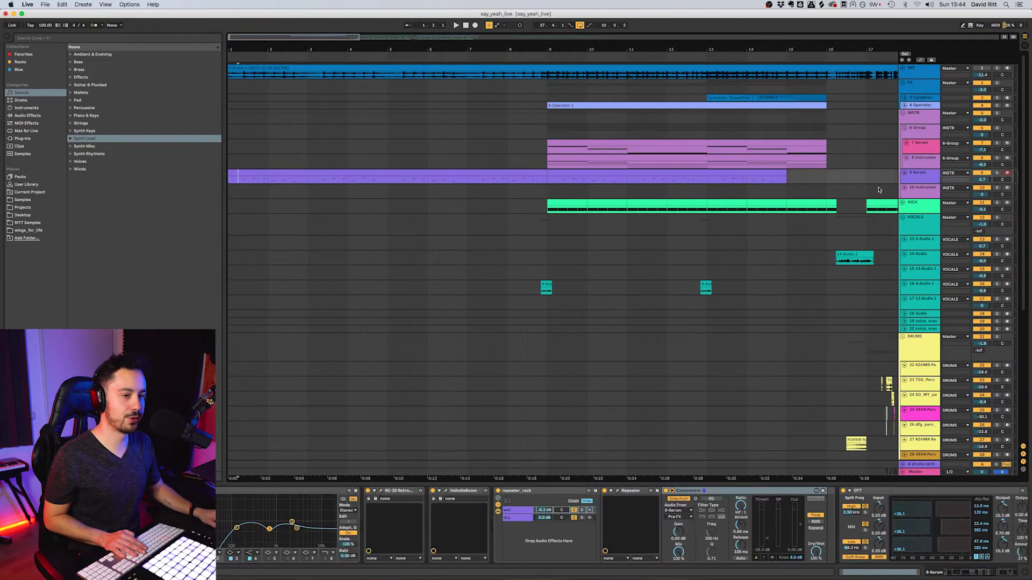
{"action": "left_click", "coordinate": [914, 175]}
{"action": "left_click", "coordinate": [998, 173]}
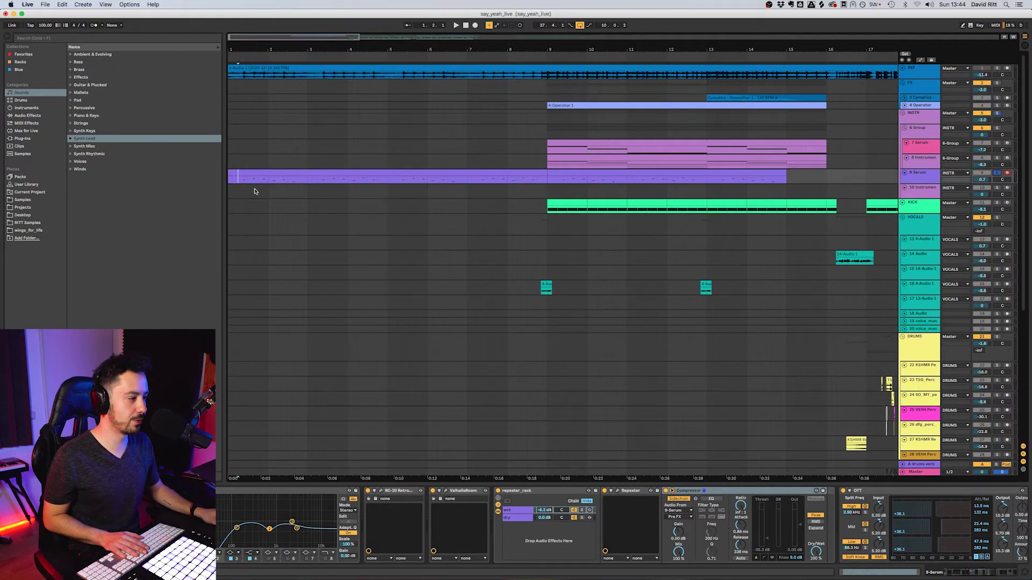
Step: Show the MIDI notes of the 9 Serum clip and listen to its opening bars
{"action": "key", "text": "shift+Tab"}
{"action": "key", "text": "space"}
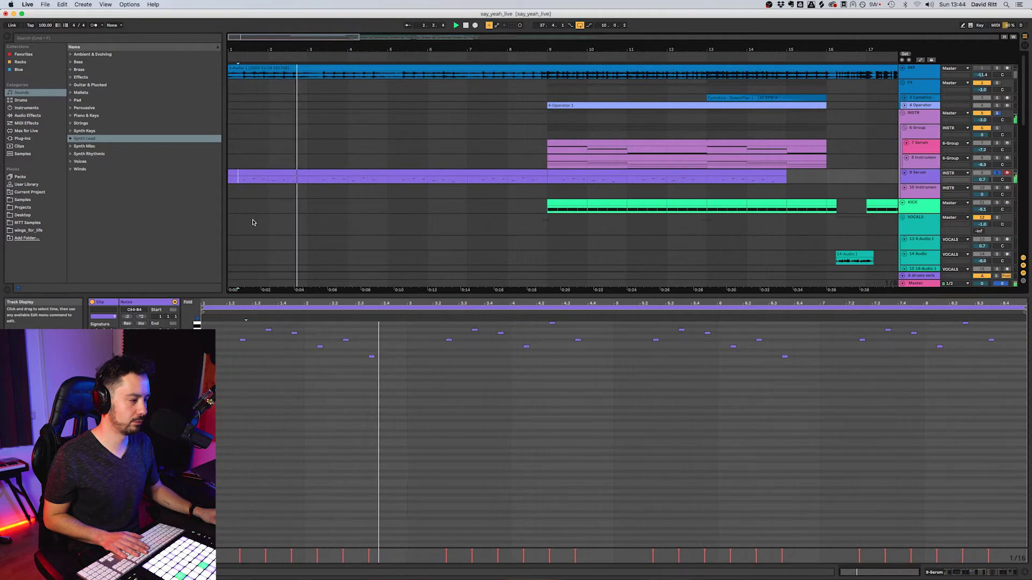
{"action": "key", "text": "space"}
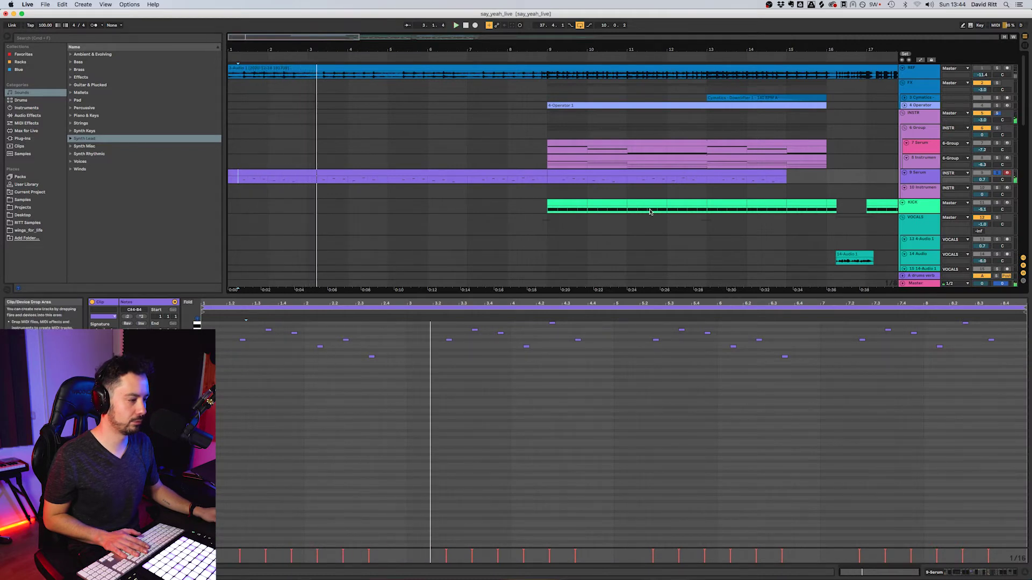
Step: View the Serum instrument on track 9, including its oscillators, filter and Env 1, and close its window
{"action": "left_click", "coordinate": [918, 175]}
{"action": "double_click", "coordinate": [919, 178]}
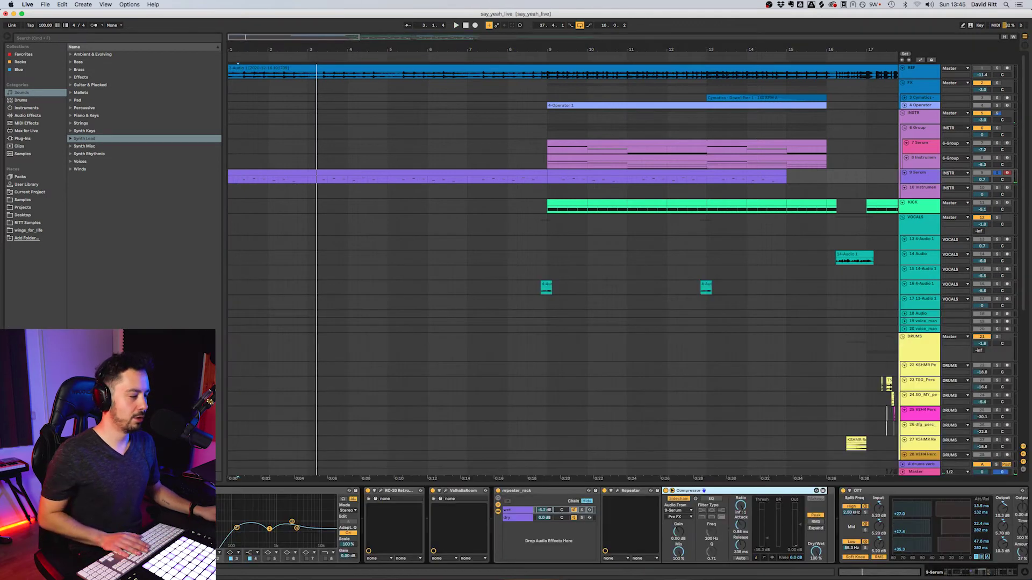
{"action": "key", "text": "super+alt+p"}
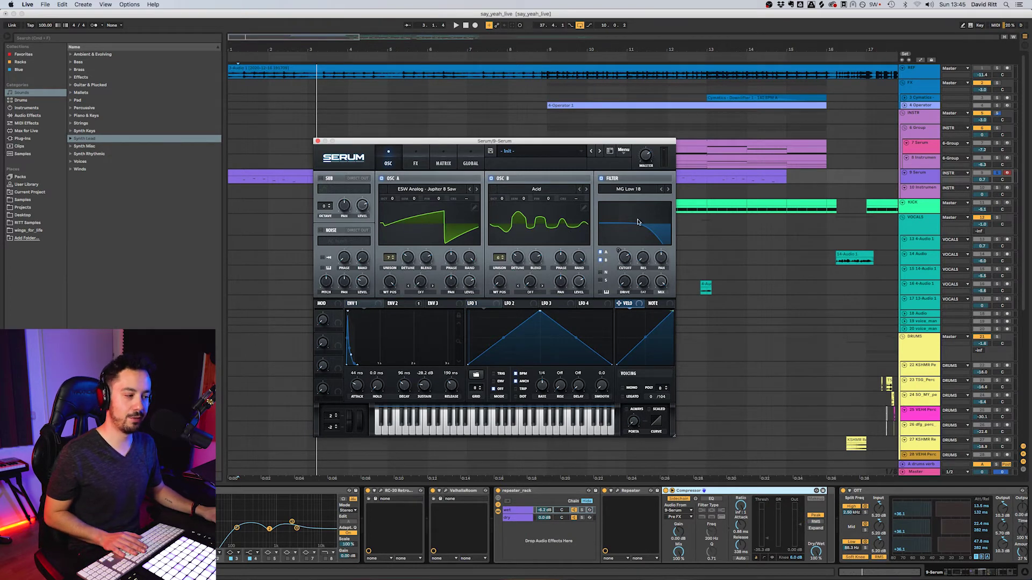
{"action": "left_click", "coordinate": [356, 304]}
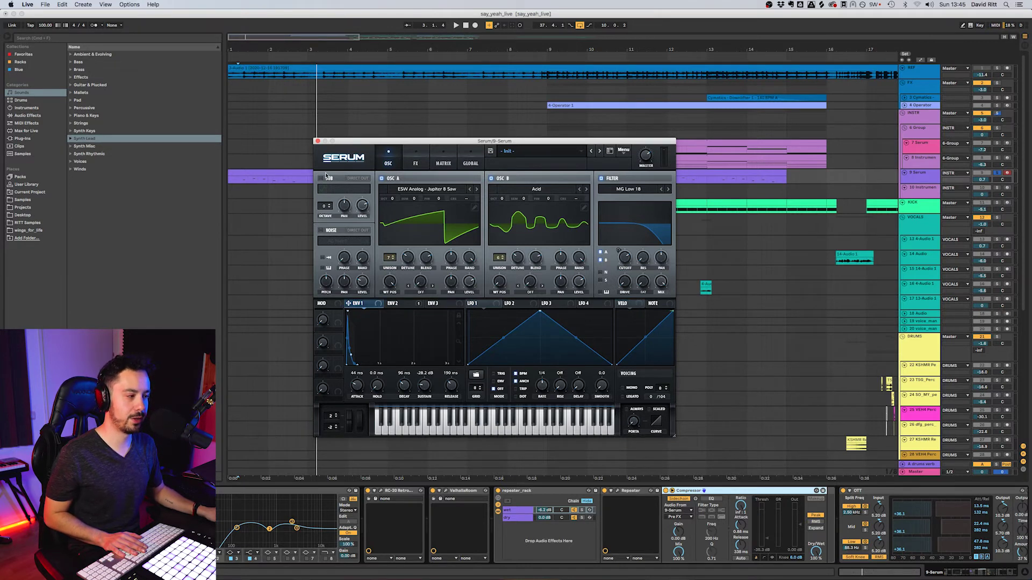
{"action": "left_click", "coordinate": [317, 141]}
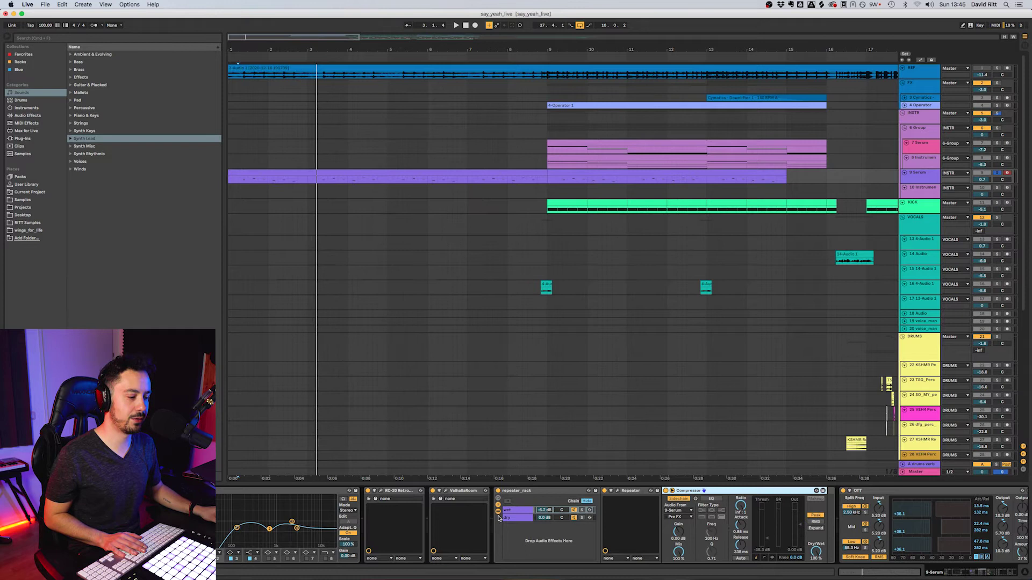
Step: Review the EQ Eight curve and the ValhallaRoom reverb settings in the 9 Serum effects chain
{"action": "scroll", "coordinate": [376, 539], "scroll_direction": "left", "scroll_amount": 3}
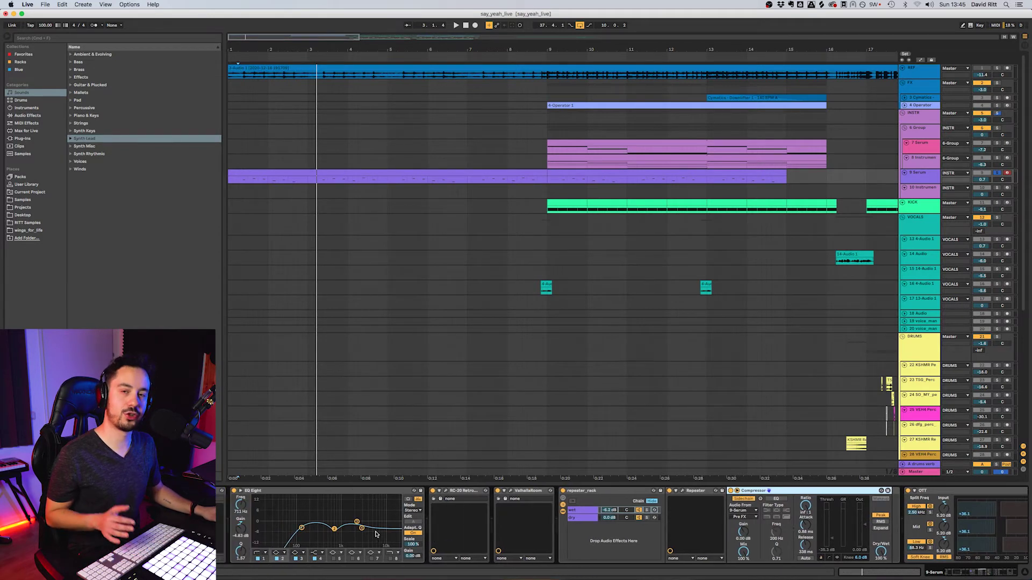
{"action": "left_click", "coordinate": [511, 491]}
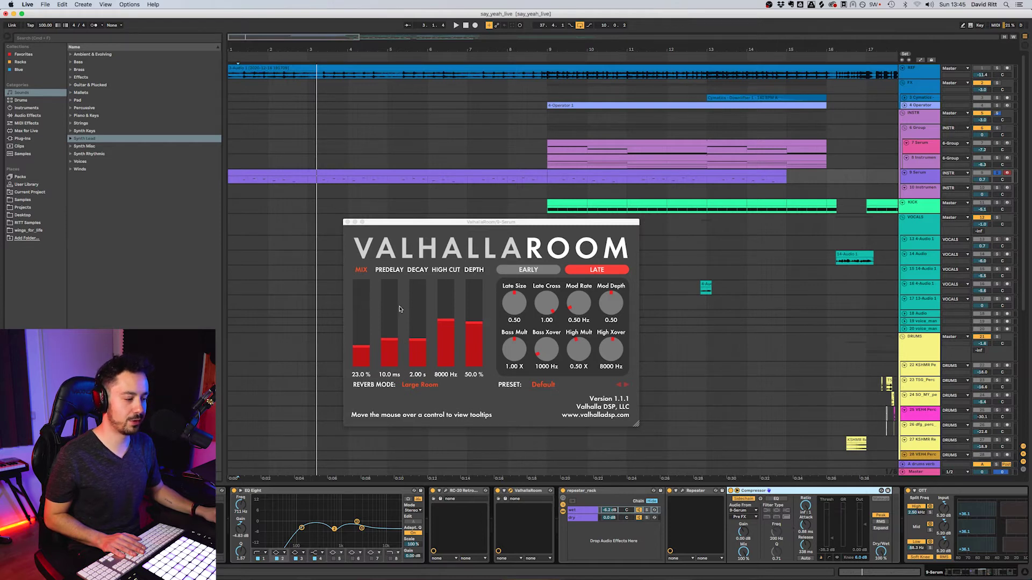
{"action": "left_click", "coordinate": [348, 223]}
Step: Inspect the wet chain of repeater_rack and the settings of its Repeater delay, and close the plug-in window
{"action": "left_click", "coordinate": [602, 503]}
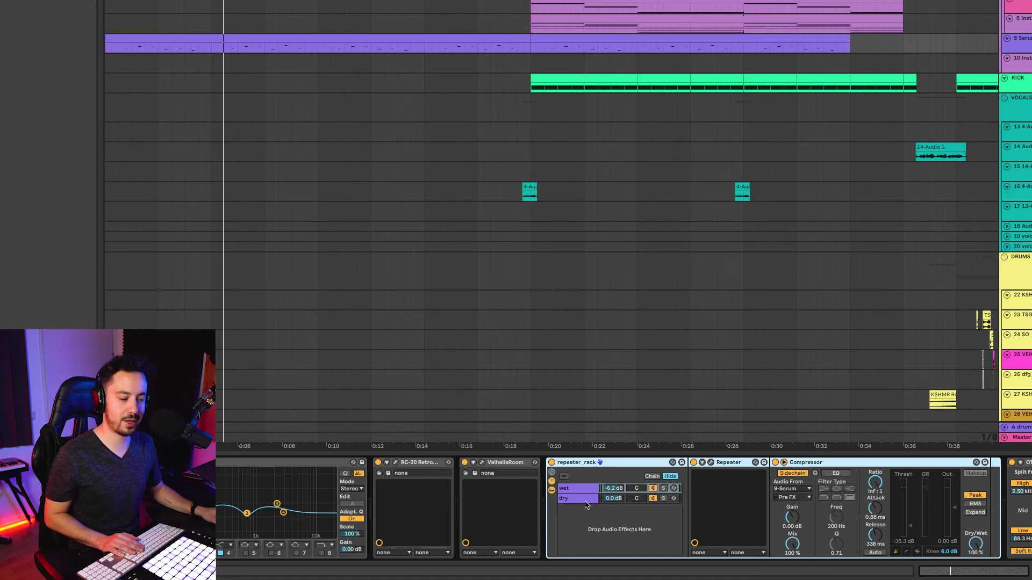
{"action": "left_click", "coordinate": [591, 486]}
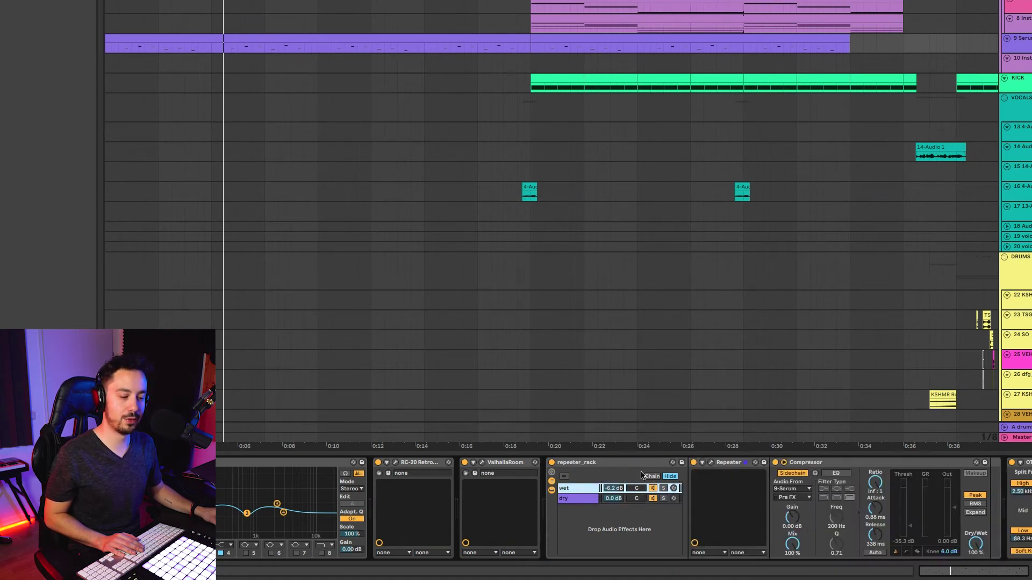
{"action": "left_click", "coordinate": [711, 466]}
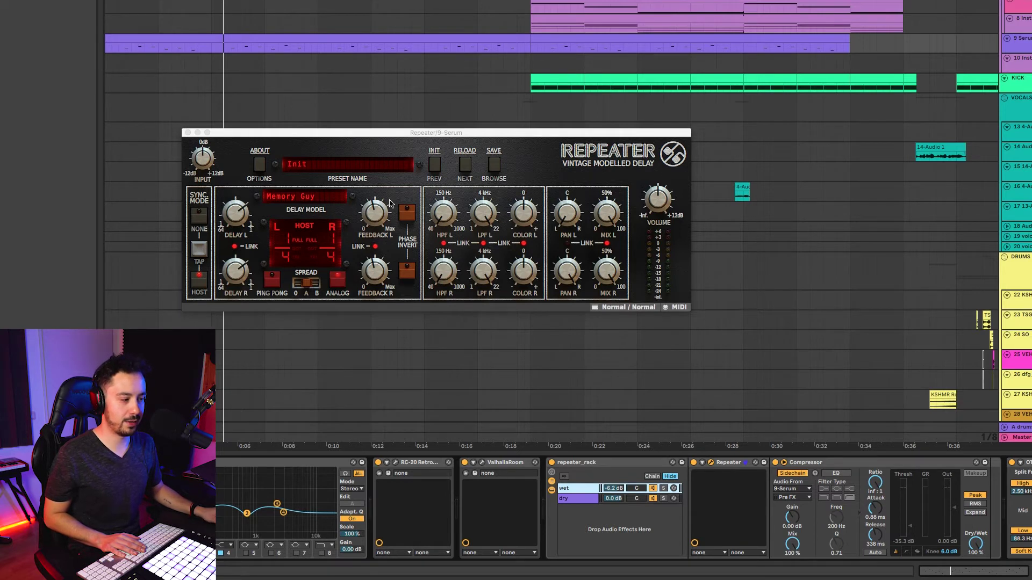
{"action": "left_click", "coordinate": [187, 133]}
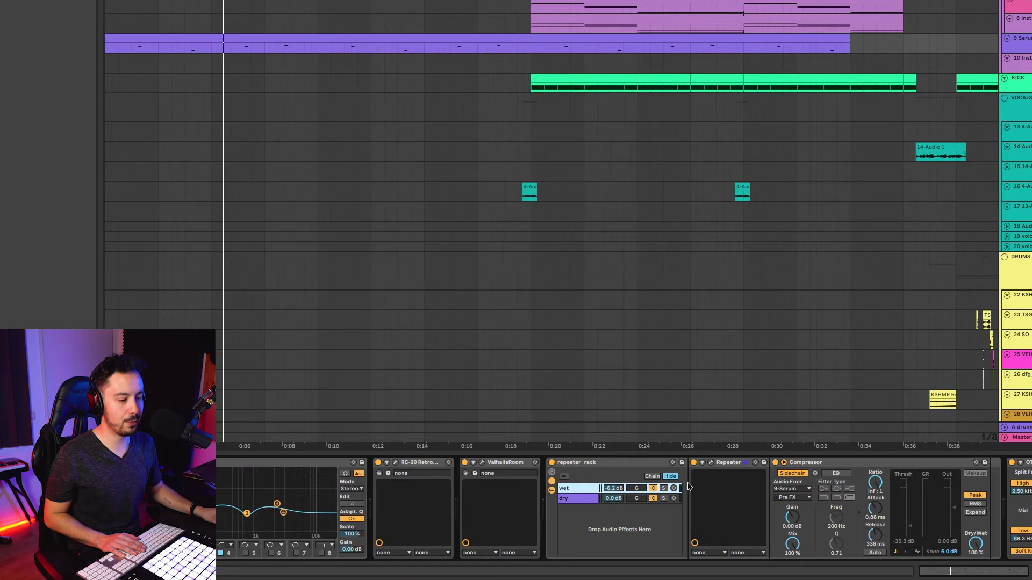
Step: Select the Compressor after the Repeater and play track 9 from bar 1 to watch its sidechain gain reduction
{"action": "left_click", "coordinate": [724, 467]}
{"action": "left_click", "coordinate": [806, 464]}
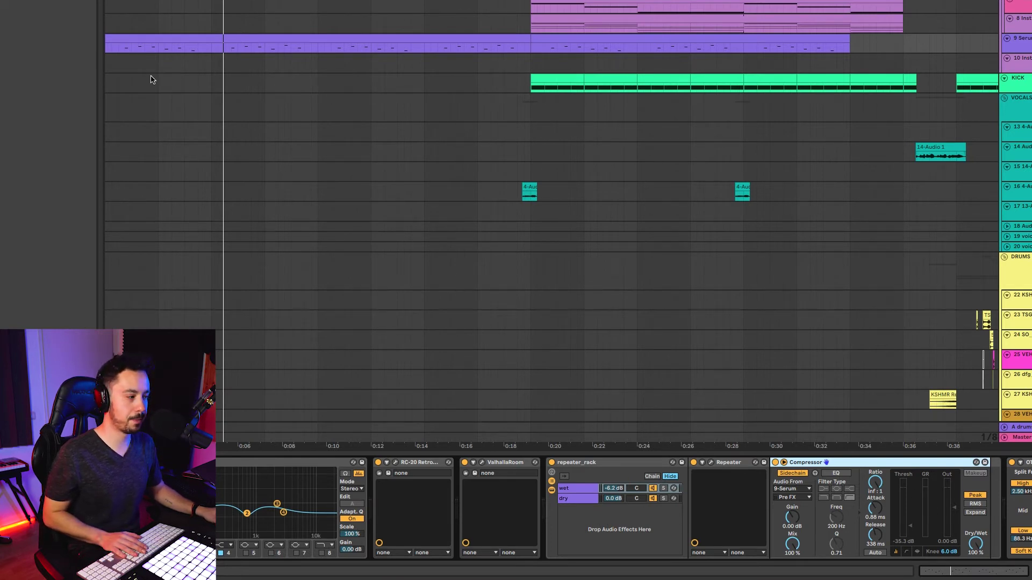
{"action": "left_click", "coordinate": [118, 46]}
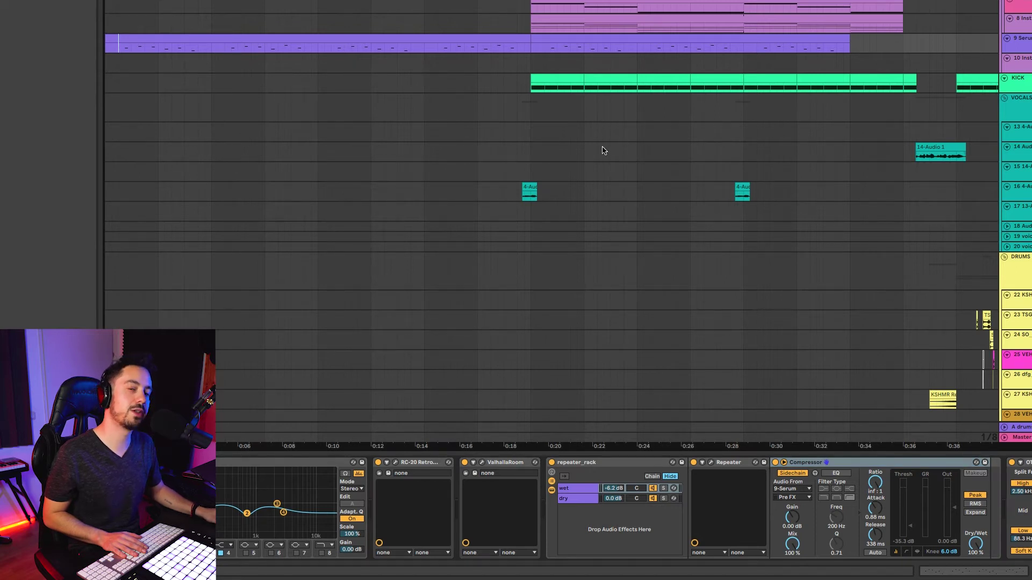
{"action": "key", "text": "space"}
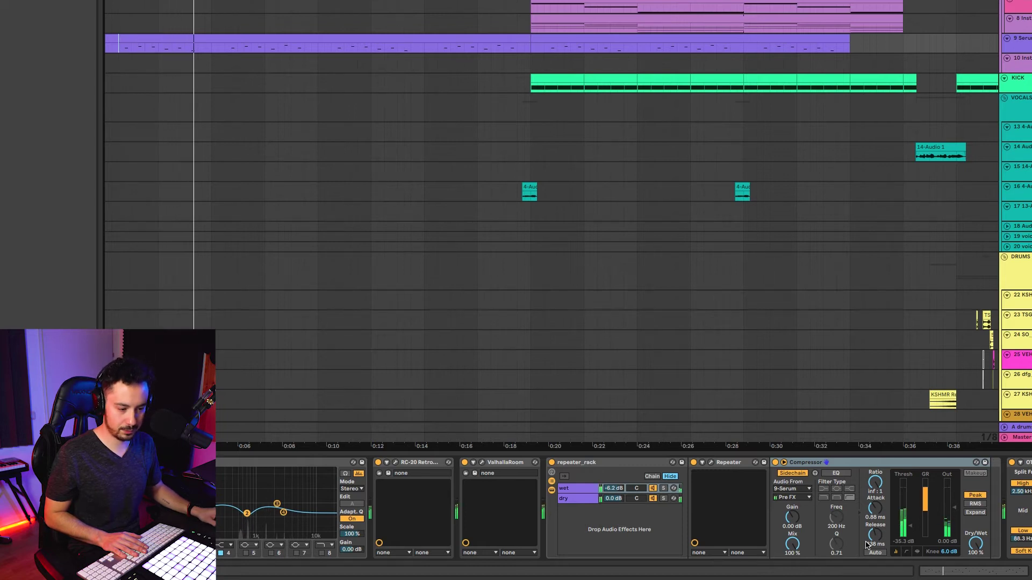
{"action": "key", "text": "space"}
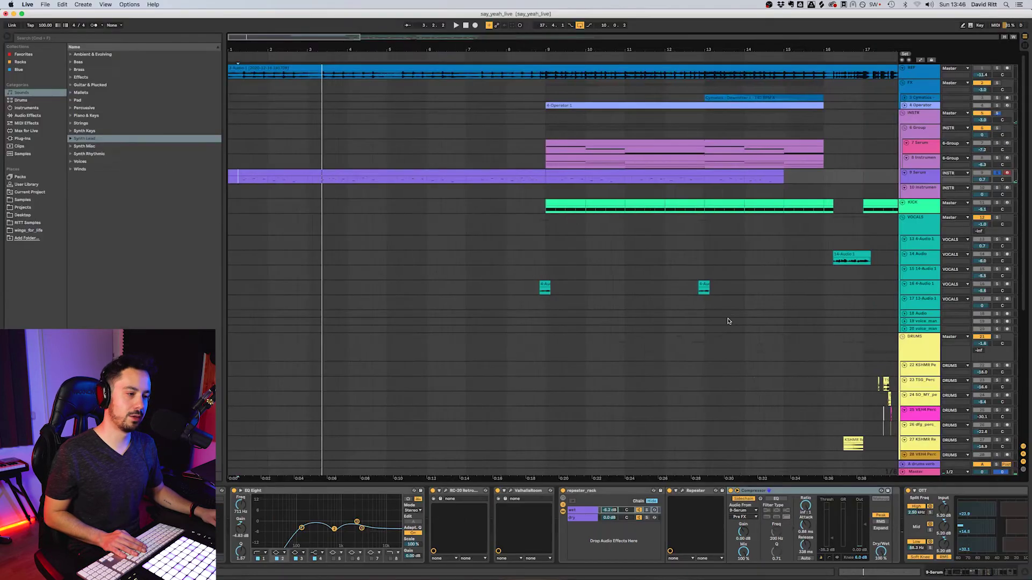
Step: Solo the track 8 instrument rack in 6-Group and play it from bar 9
{"action": "key", "text": "minus"}
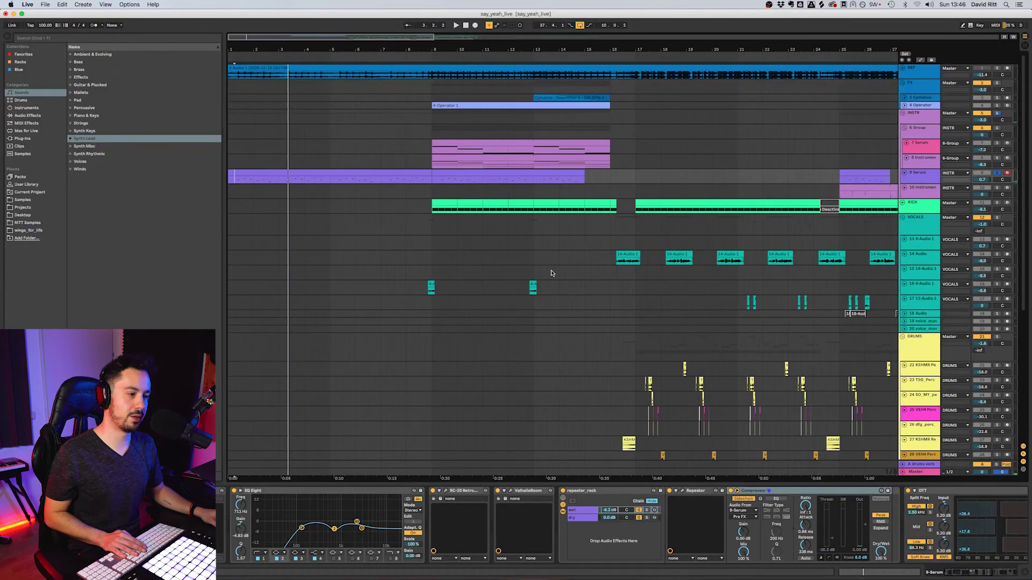
{"action": "left_click", "coordinate": [428, 163]}
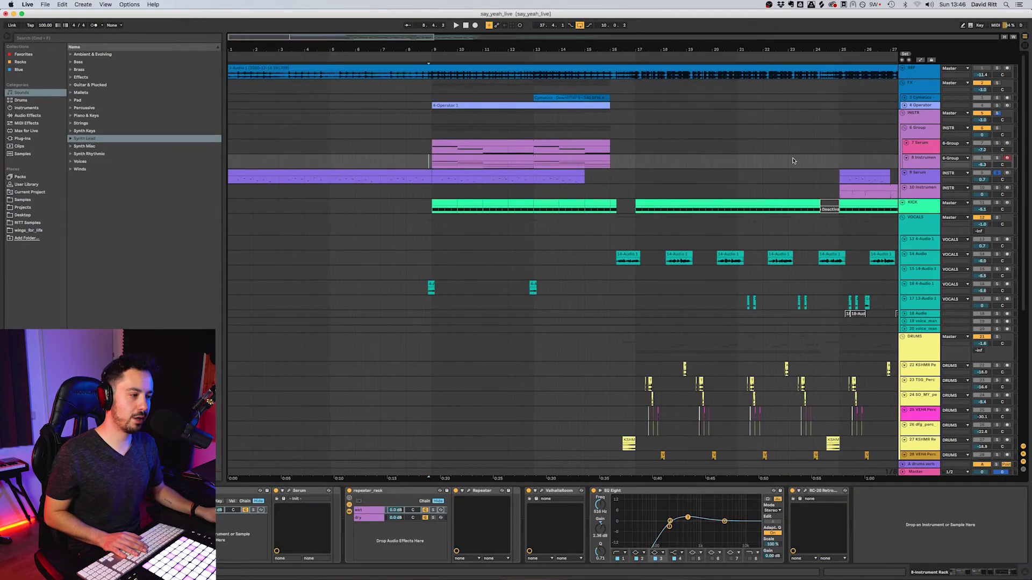
{"action": "left_click", "coordinate": [997, 158]}
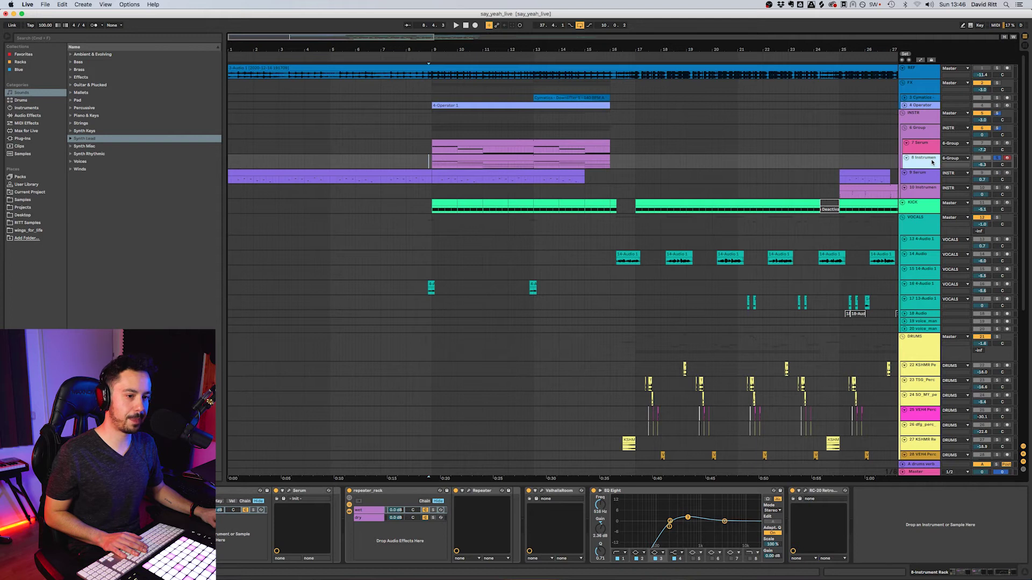
{"action": "left_click", "coordinate": [431, 163]}
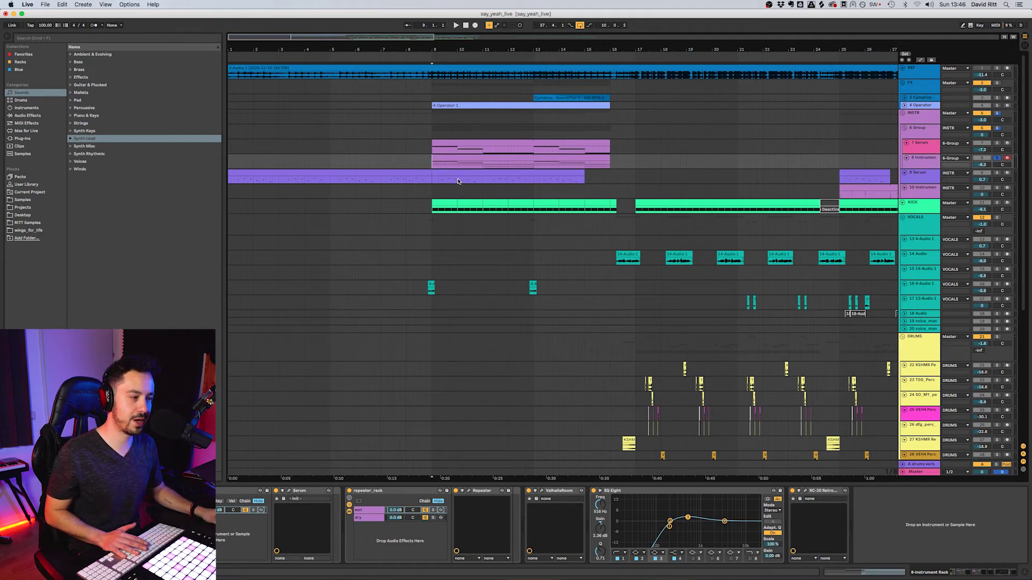
{"action": "key", "text": "space"}
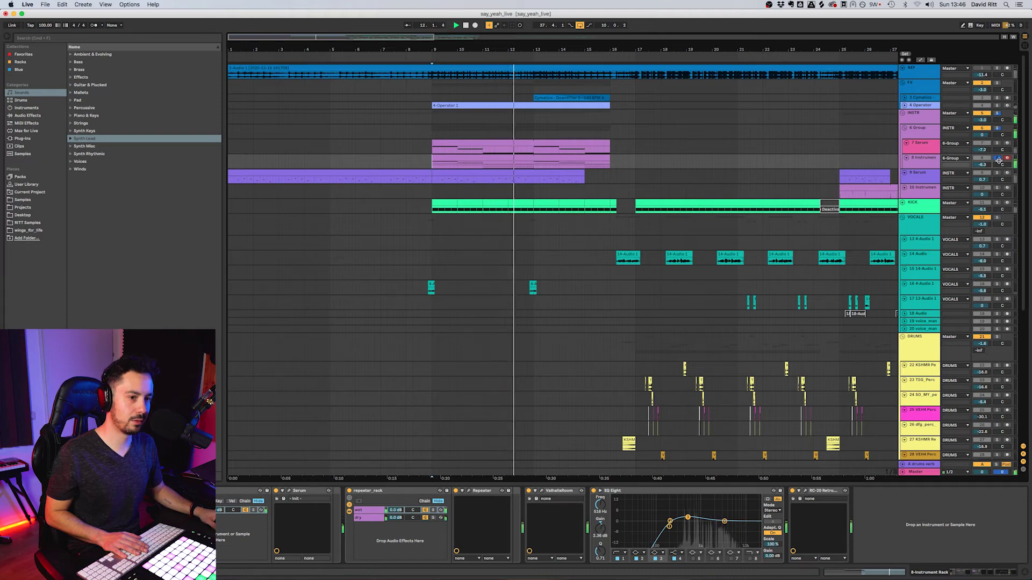
Step: Show the devices of the 4 Operator track and play it to examine the Operator's moving filter frequency
{"action": "left_click", "coordinate": [922, 104]}
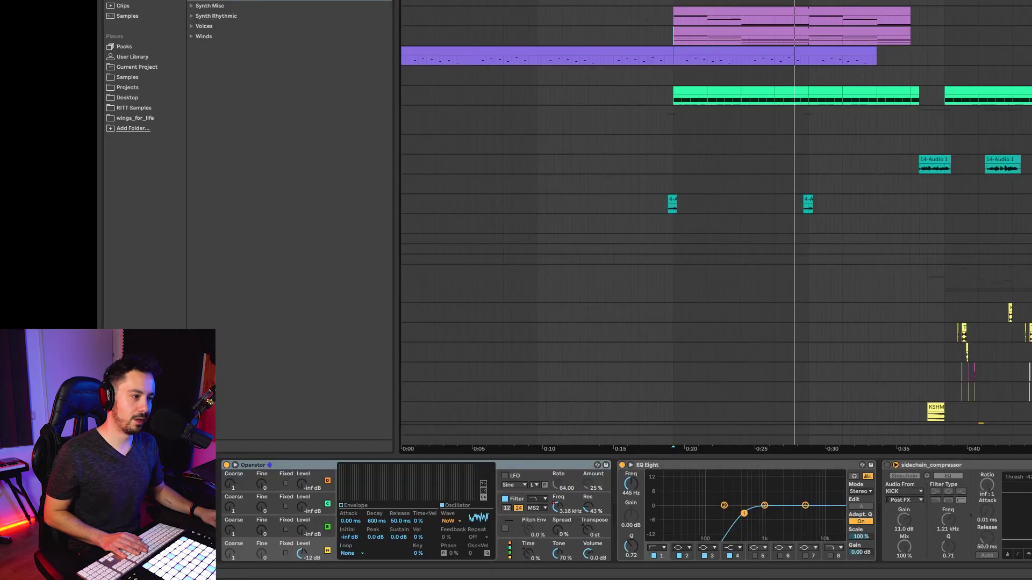
{"action": "key", "text": "space"}
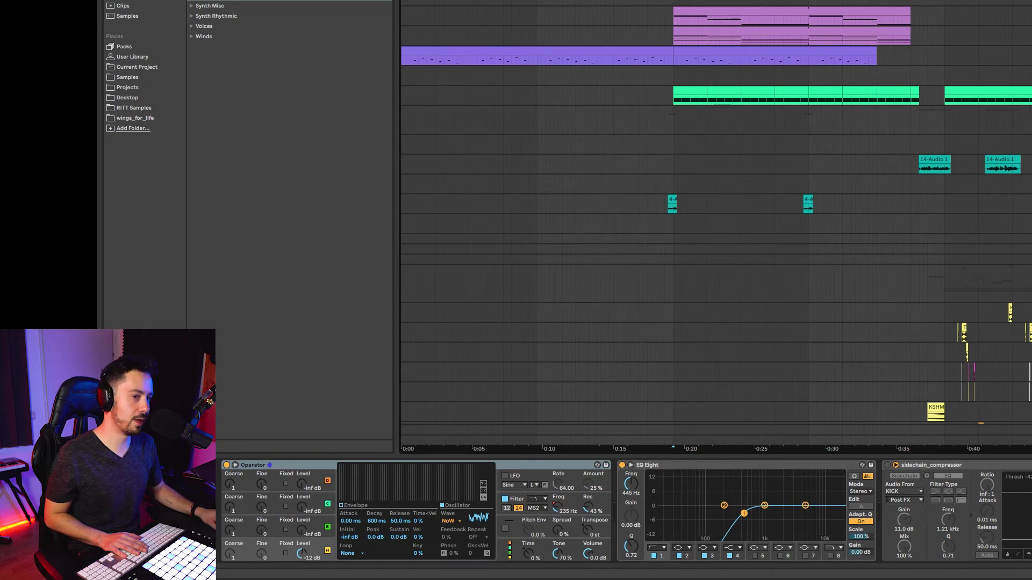
{"action": "key", "text": "space"}
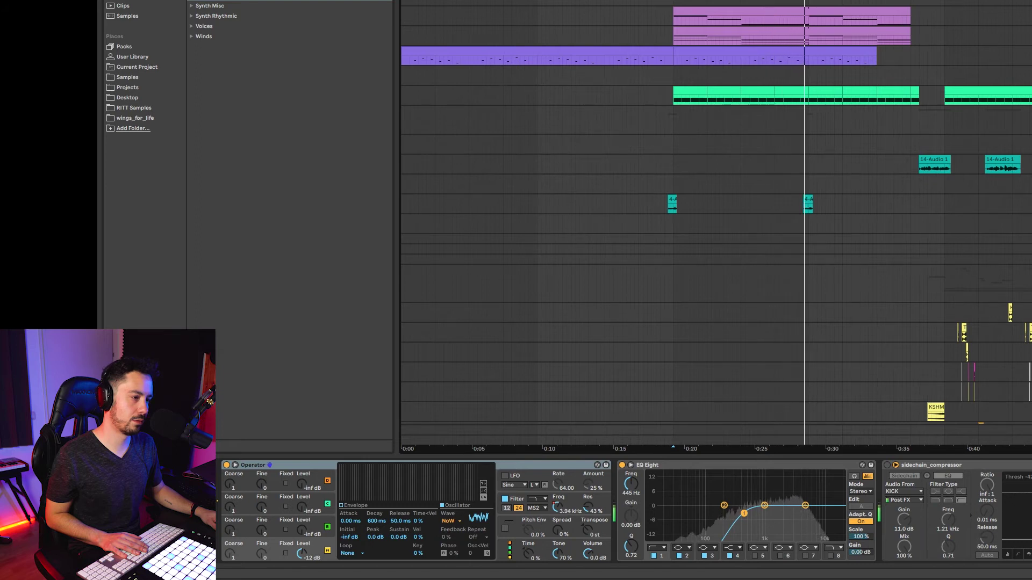
{"action": "key", "text": "space"}
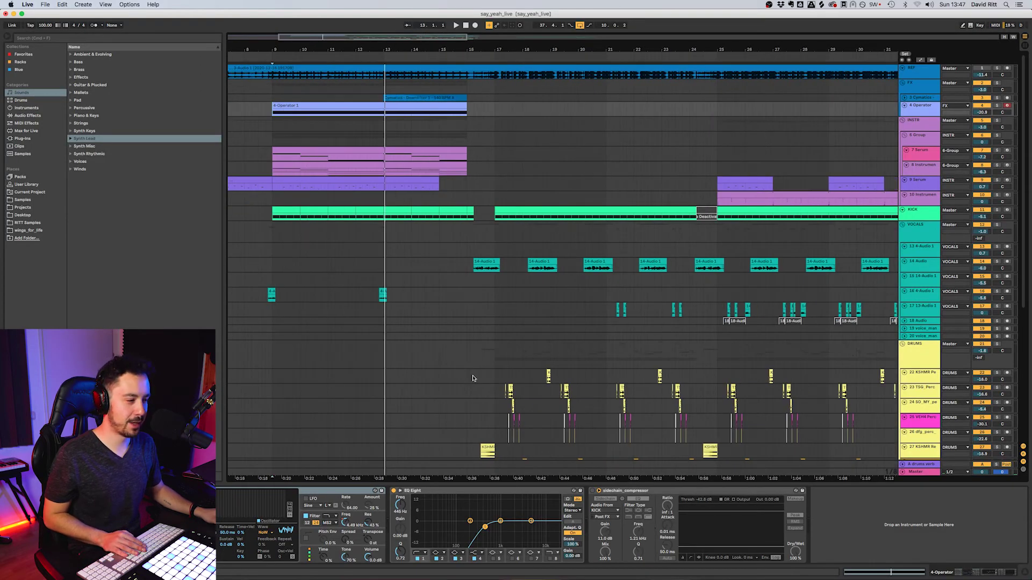
Step: Solo the 14 Audio track in the VOCALS group and play it from its first clip
{"action": "scroll", "coordinate": [476, 379], "scroll_direction": "down", "scroll_amount": 4}
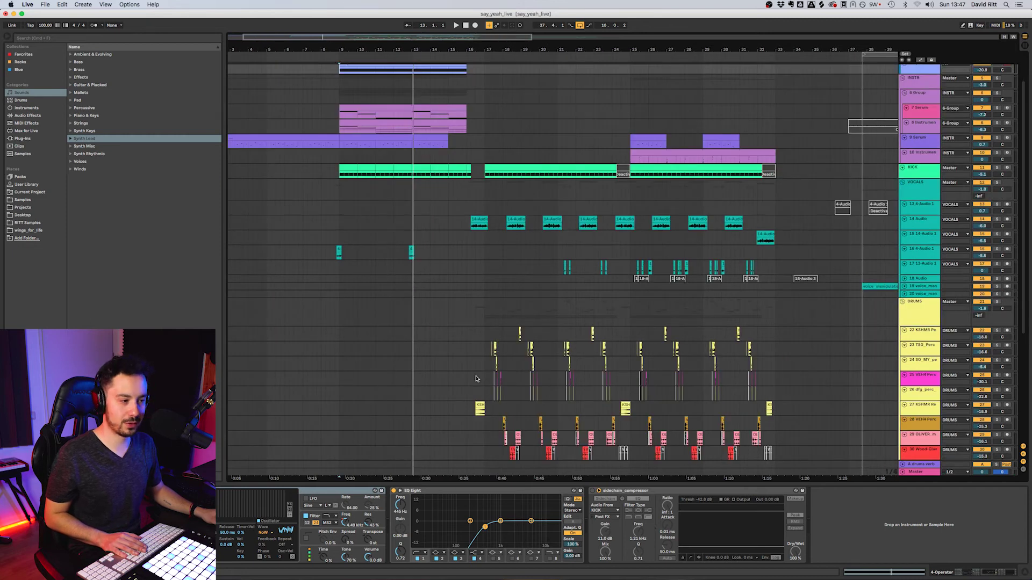
{"action": "left_click", "coordinate": [446, 189]}
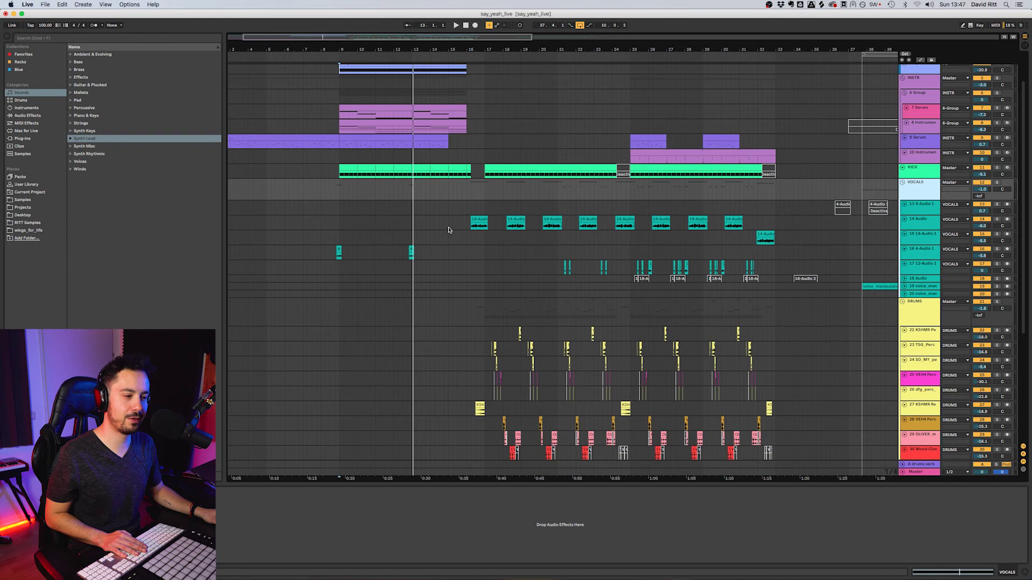
{"action": "left_click", "coordinate": [511, 225]}
{"action": "key", "text": "plus"}
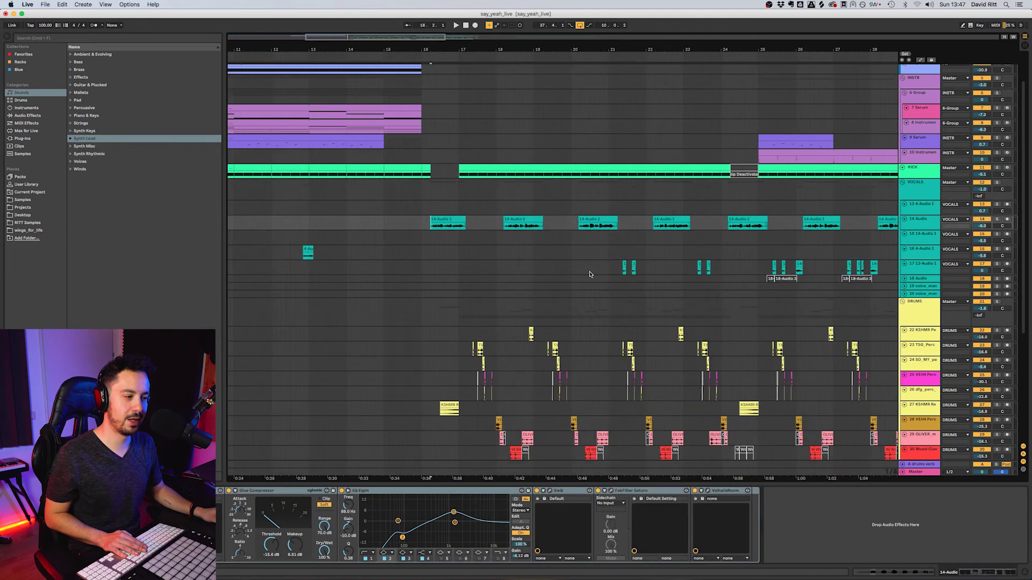
{"action": "left_click", "coordinate": [998, 220]}
{"action": "key", "text": "space"}
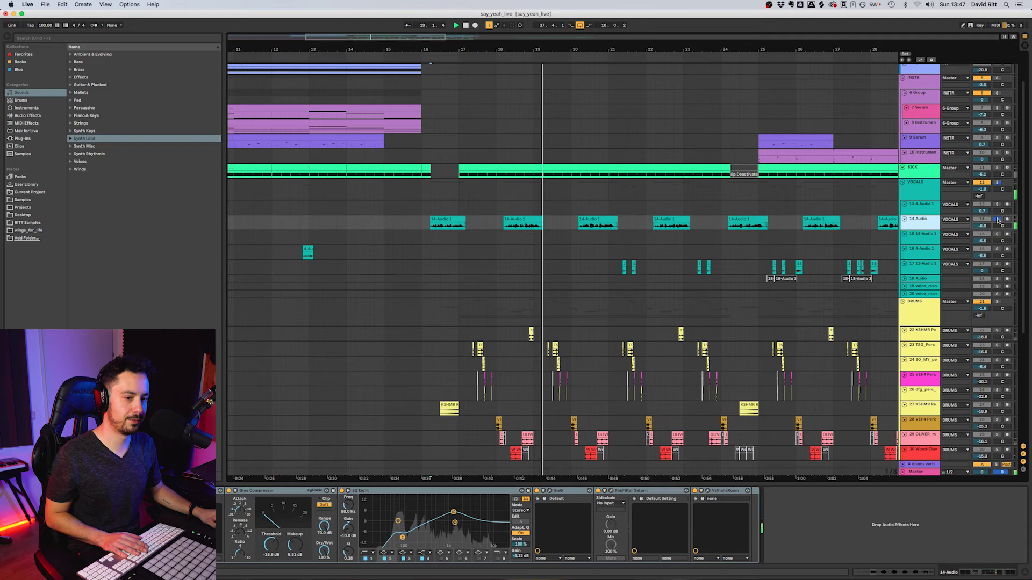
{"action": "key", "text": "space"}
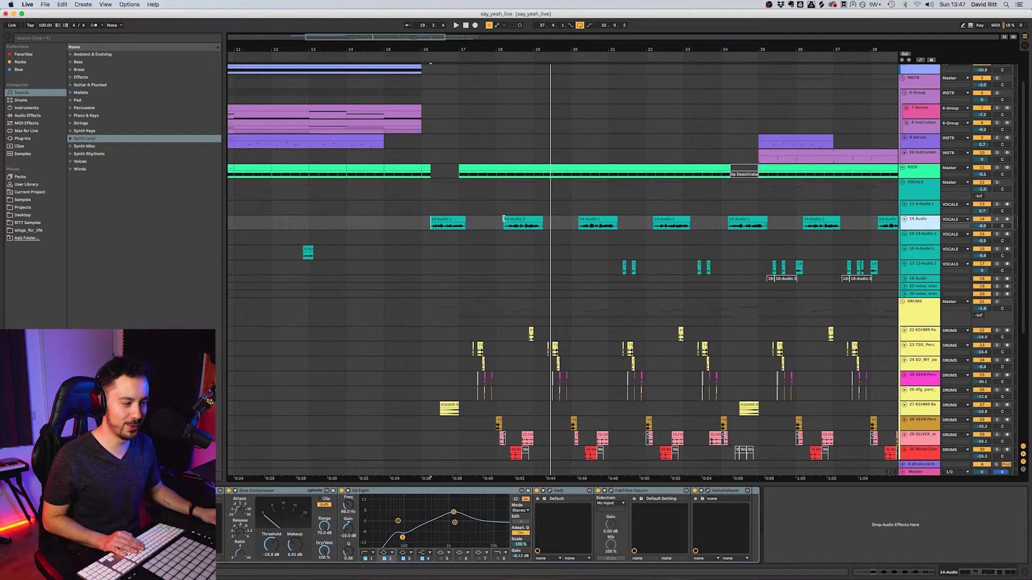
Step: Enlarge the 14 Audio track and play its second clip with the track's effects chain bypassed
{"action": "left_click", "coordinate": [505, 226]}
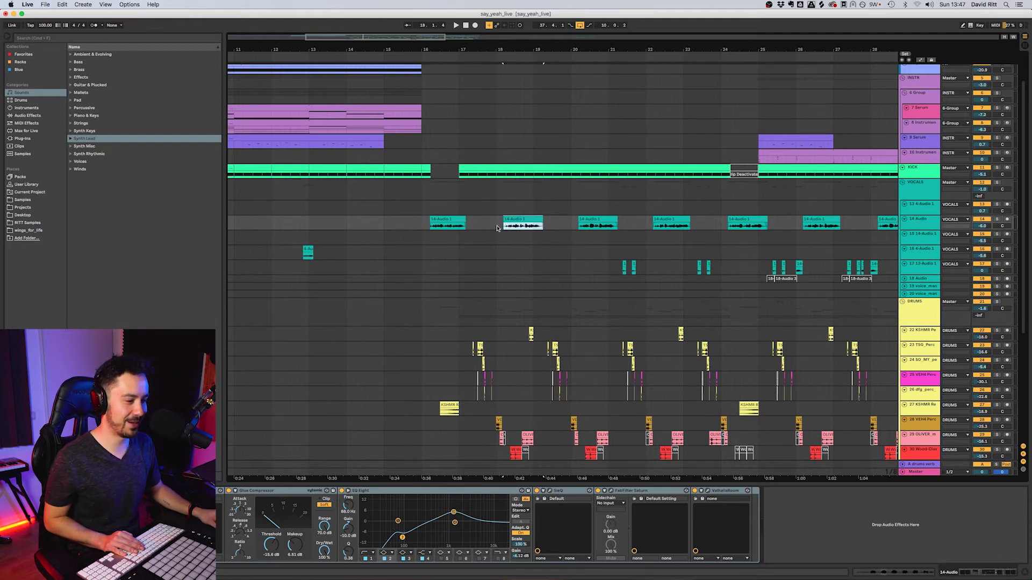
{"action": "left_click", "coordinate": [997, 220]}
{"action": "left_click_drag", "start_coordinate": [934, 230], "coordinate": [537, 250]}
{"action": "scroll", "coordinate": [497, 325], "scroll_direction": "up", "scroll_amount": 3}
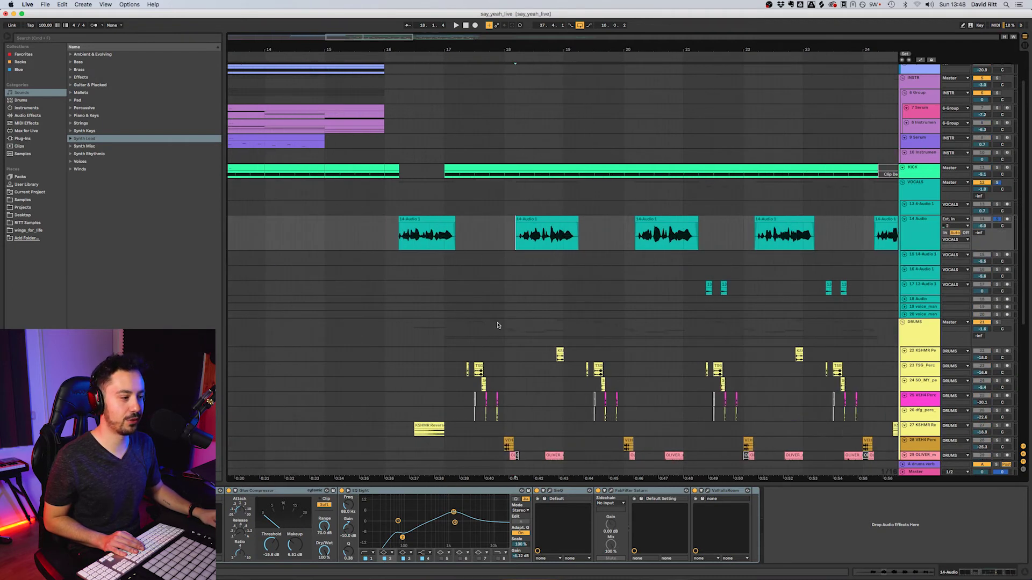
{"action": "key", "text": "space"}
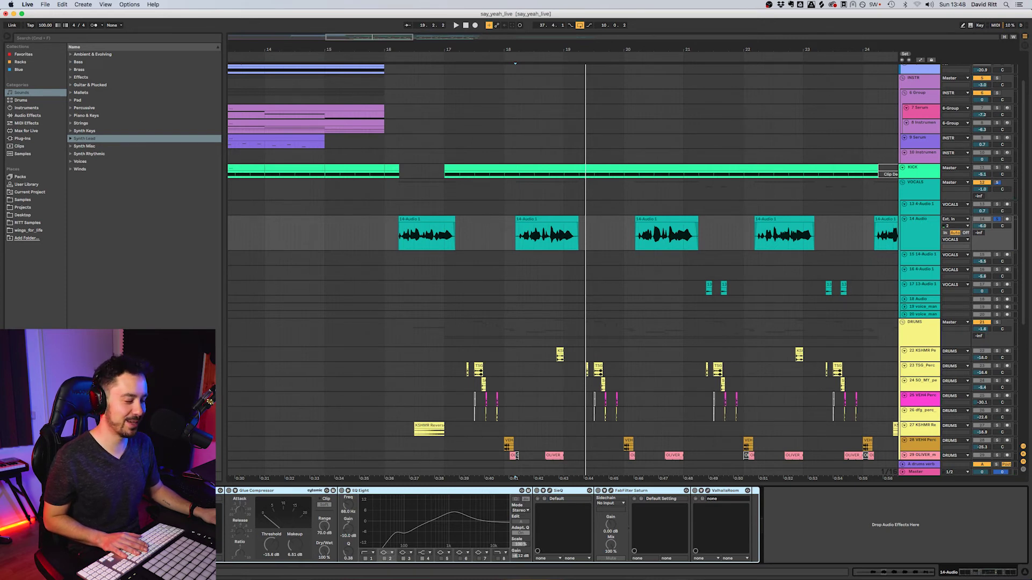
{"action": "left_click", "coordinate": [515, 477]}
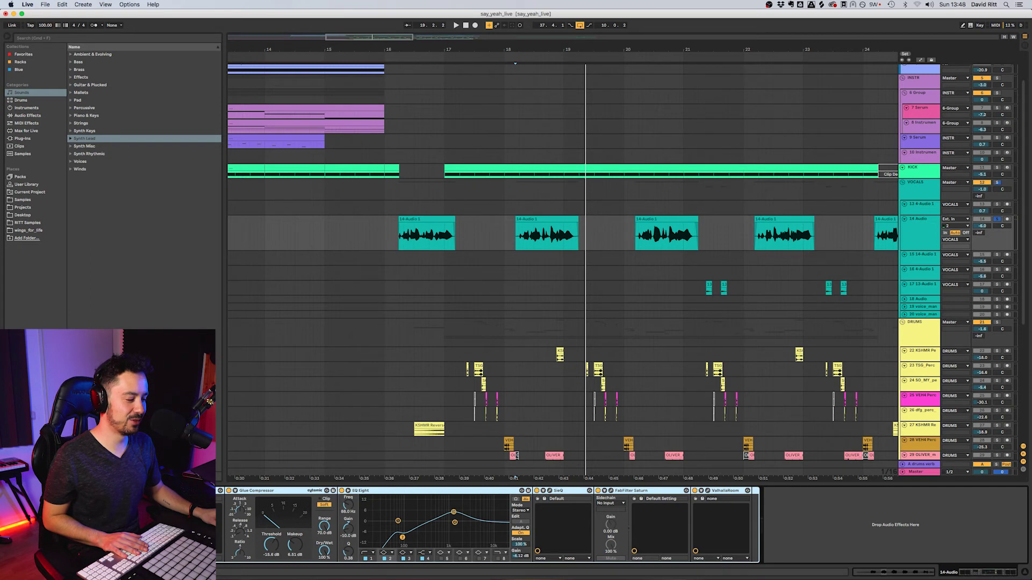
Step: Inspect the Manipulator's pitch and formant settings, hide its window and play the second vocal clip with the effects on
{"action": "key", "text": "super+alt+p"}
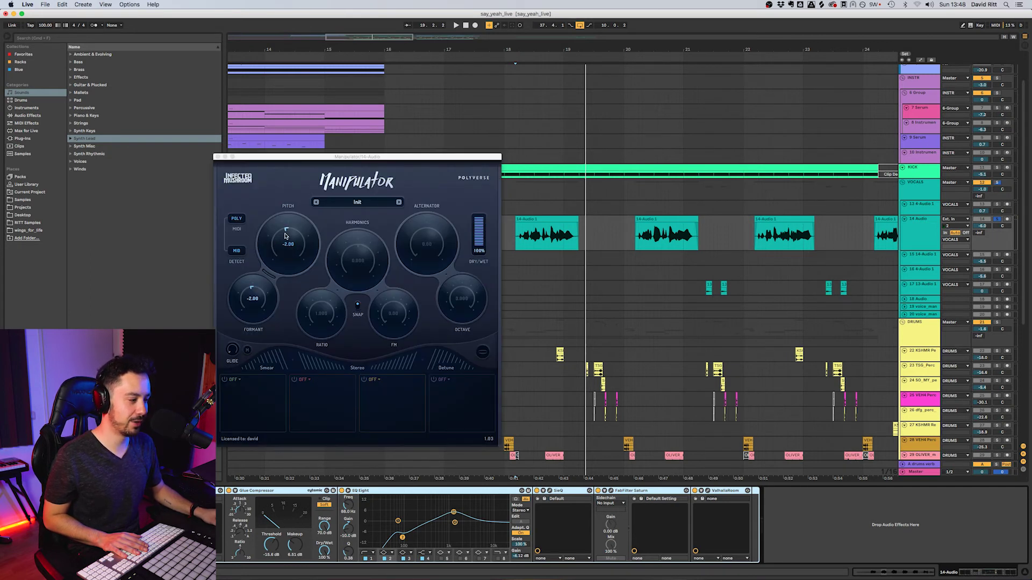
{"action": "key", "text": "super+alt+p"}
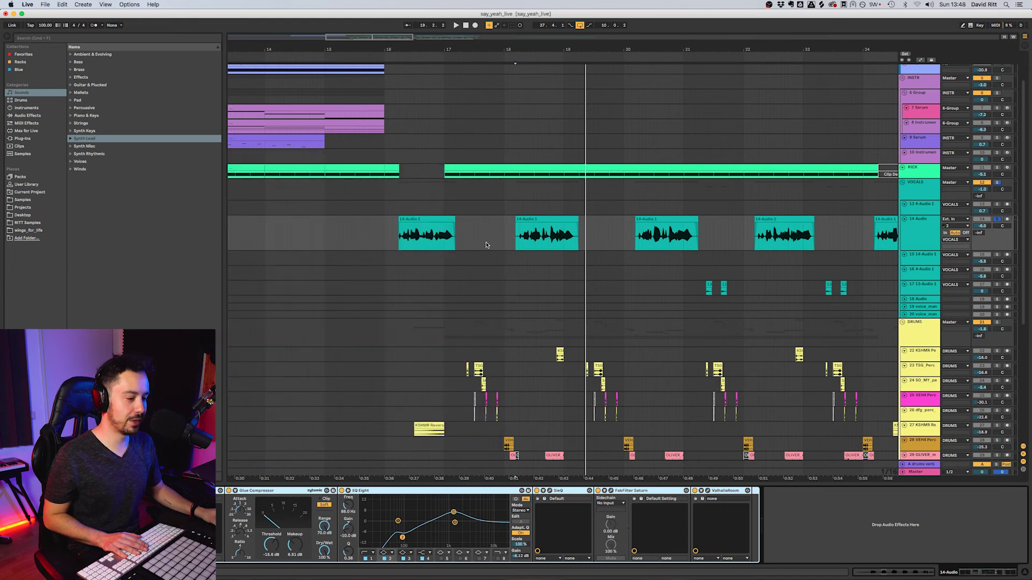
{"action": "left_click", "coordinate": [517, 243]}
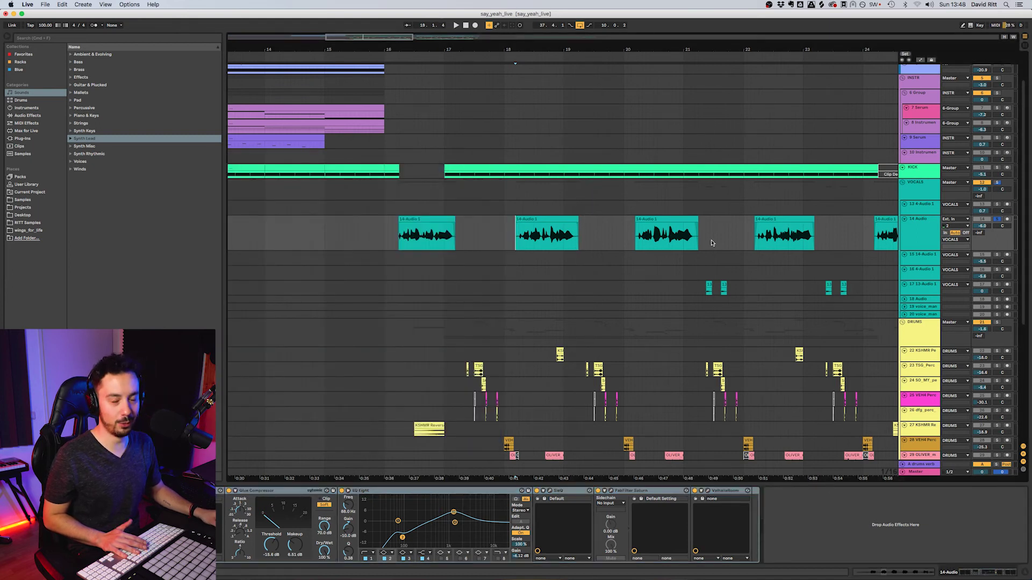
{"action": "key", "text": "space"}
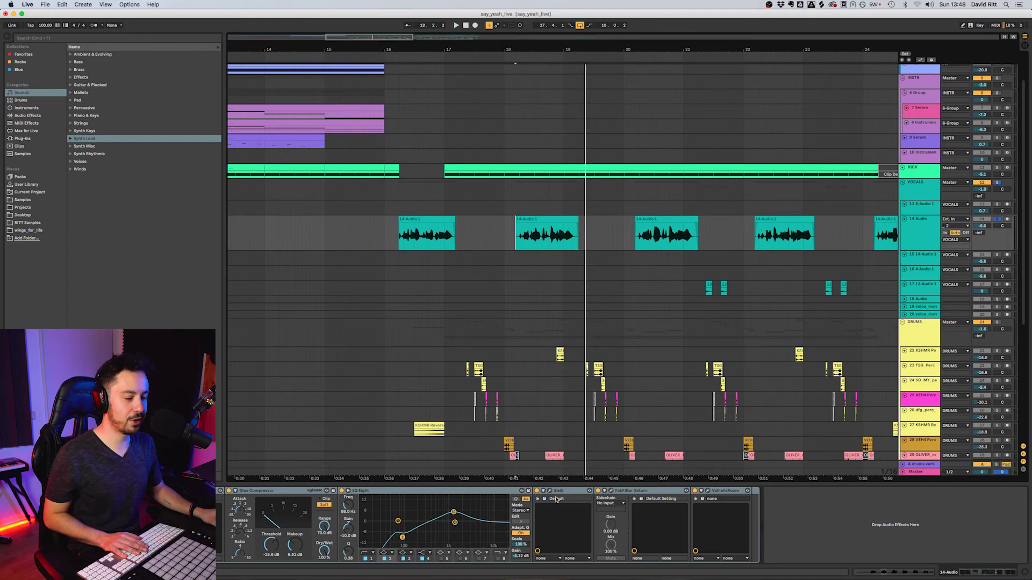
Step: Display the ValhallaRoom reverb and its mix automation on 14 Audio, and play the first vocal clip
{"action": "left_click", "coordinate": [709, 491]}
{"action": "key", "text": "a"}
{"action": "scroll", "coordinate": [407, 323], "scroll_direction": "up", "scroll_amount": 3}
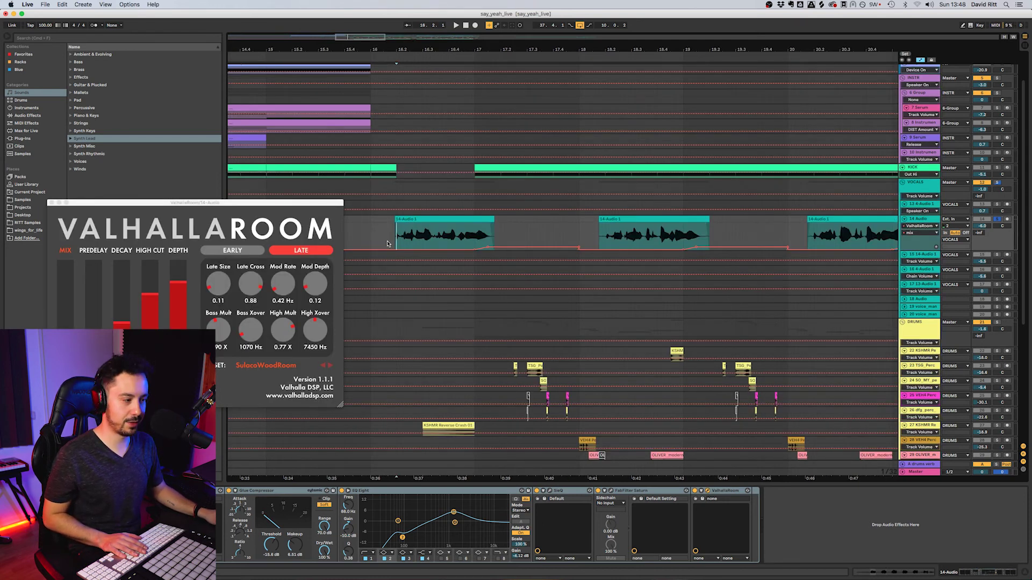
{"action": "key", "text": "space"}
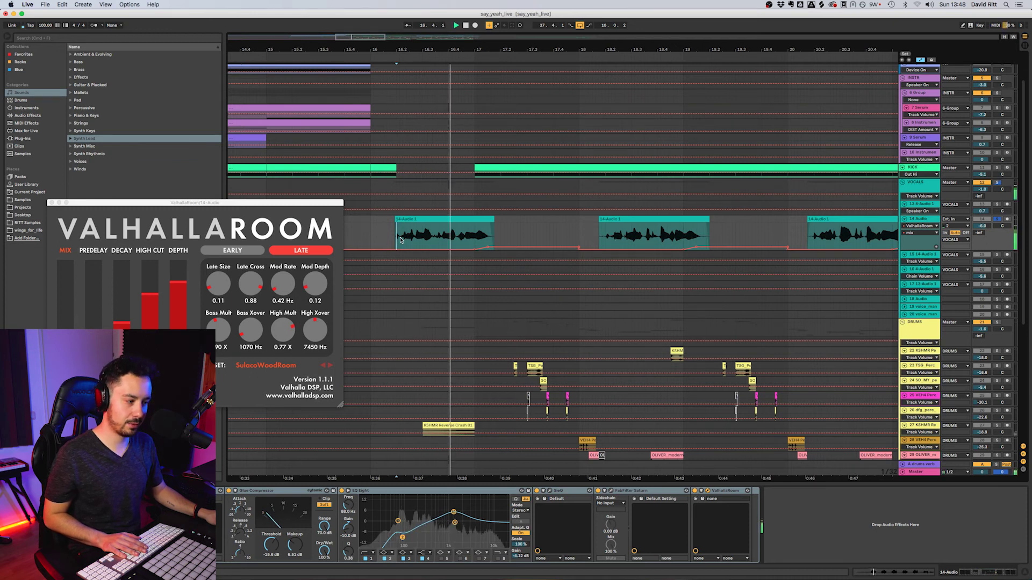
{"action": "key", "text": "space"}
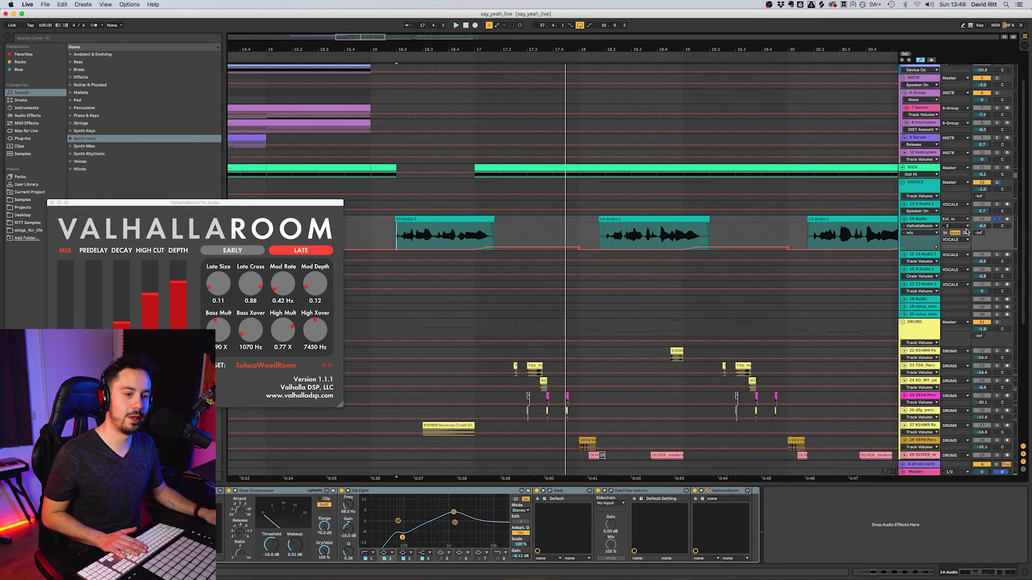
Step: Move the solo from 14 Audio to the 17 13-Audio 1 track and play its vocal chops from bar 25
{"action": "left_click", "coordinate": [997, 220]}
{"action": "key", "text": "minus"}
{"action": "key", "text": "minus"}
{"action": "key", "text": "minus"}
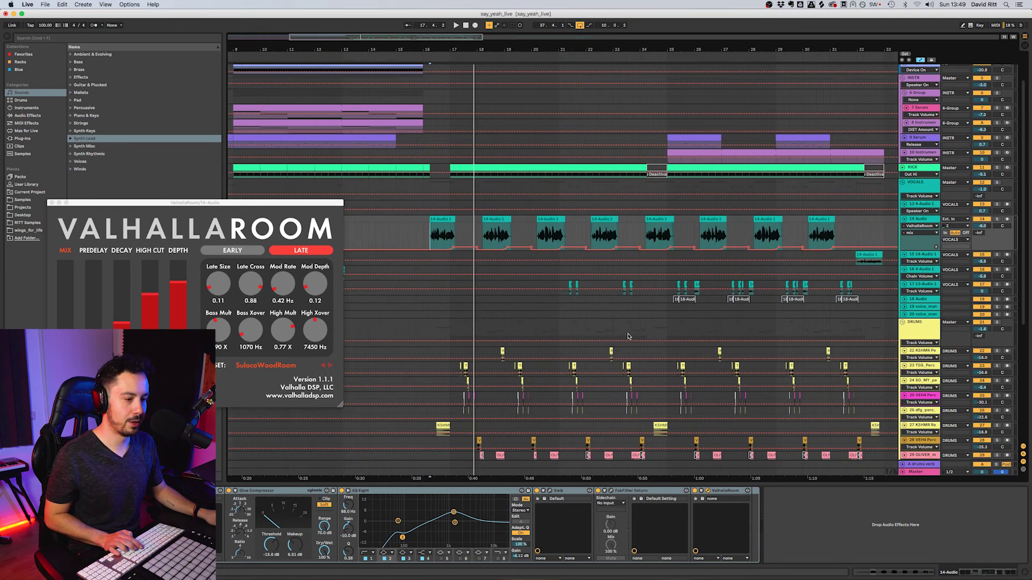
{"action": "scroll", "coordinate": [627, 336], "scroll_direction": "right", "scroll_amount": 3}
{"action": "left_click", "coordinate": [609, 286]}
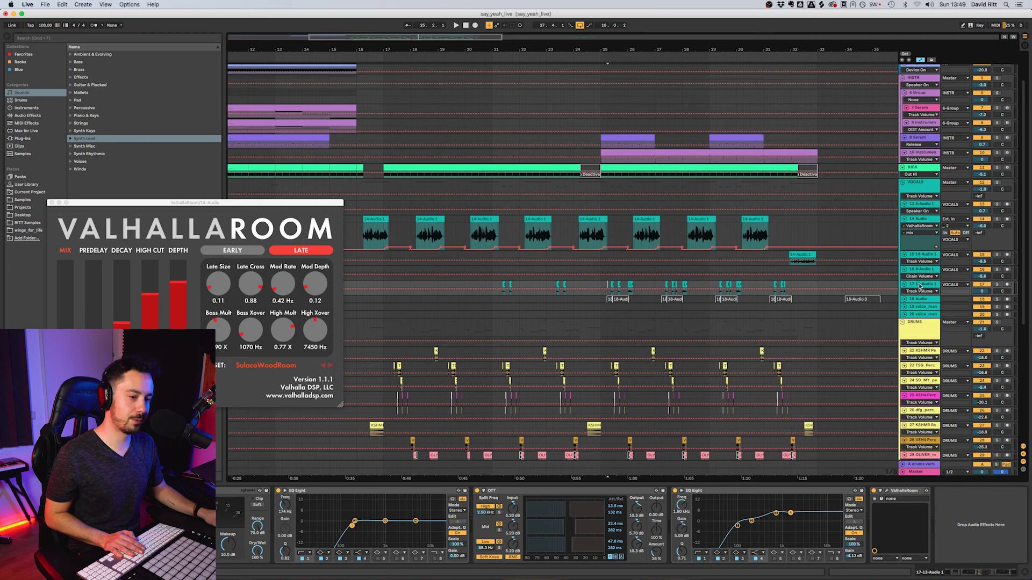
{"action": "left_click", "coordinate": [997, 285]}
{"action": "key", "text": "space"}
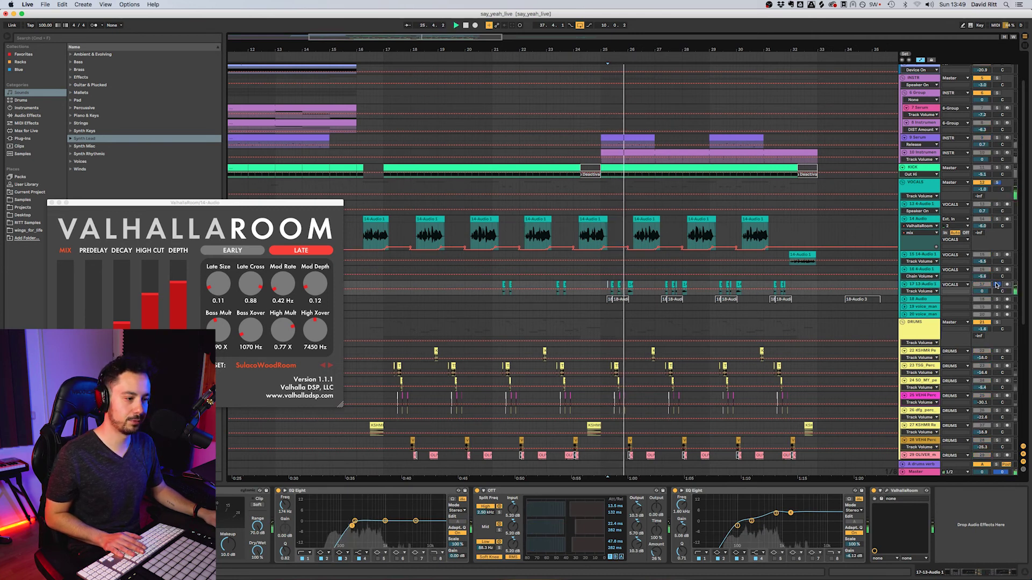